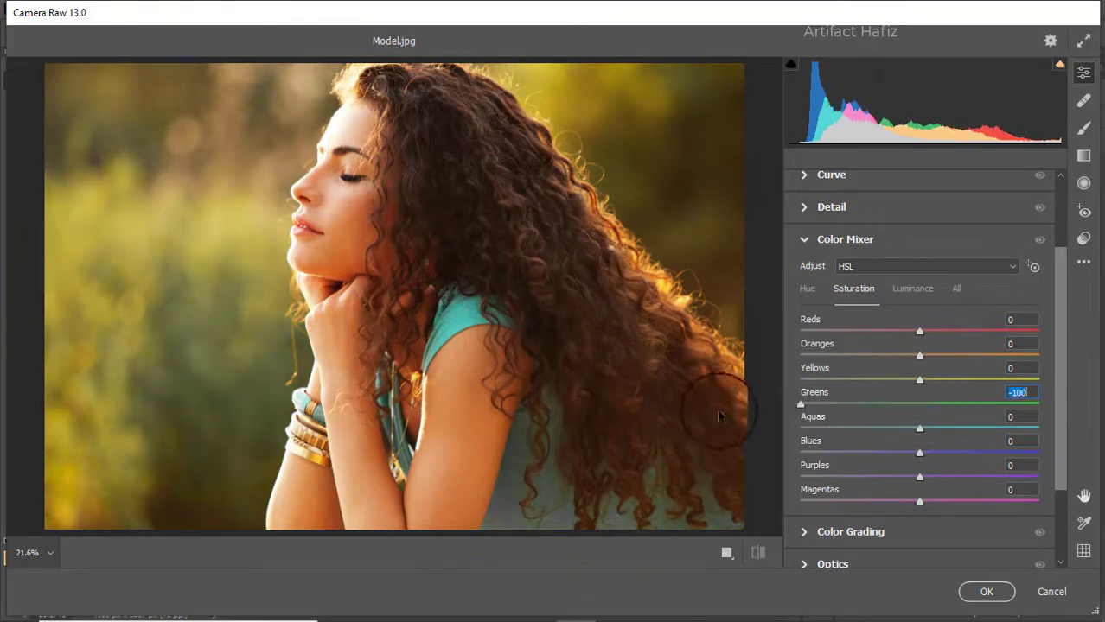
Apply the Camera Raw filter with Yellows saturation at -40 and compare before and after by toggling the Background copy layer's visibility
left_click_drag(918, 381, 872, 380)
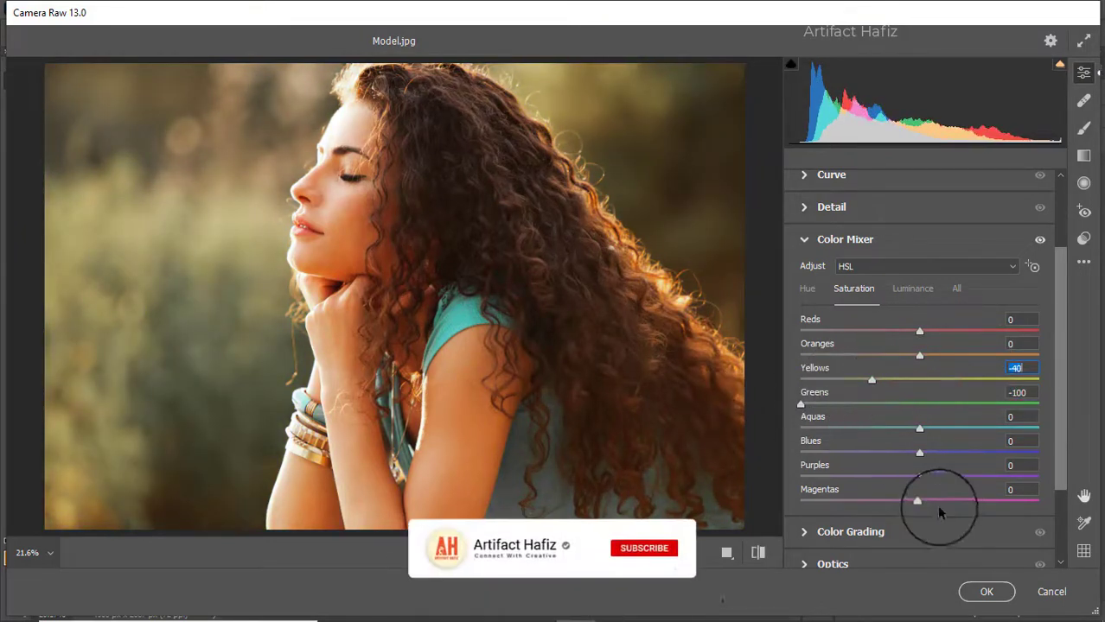
left_click(971, 582)
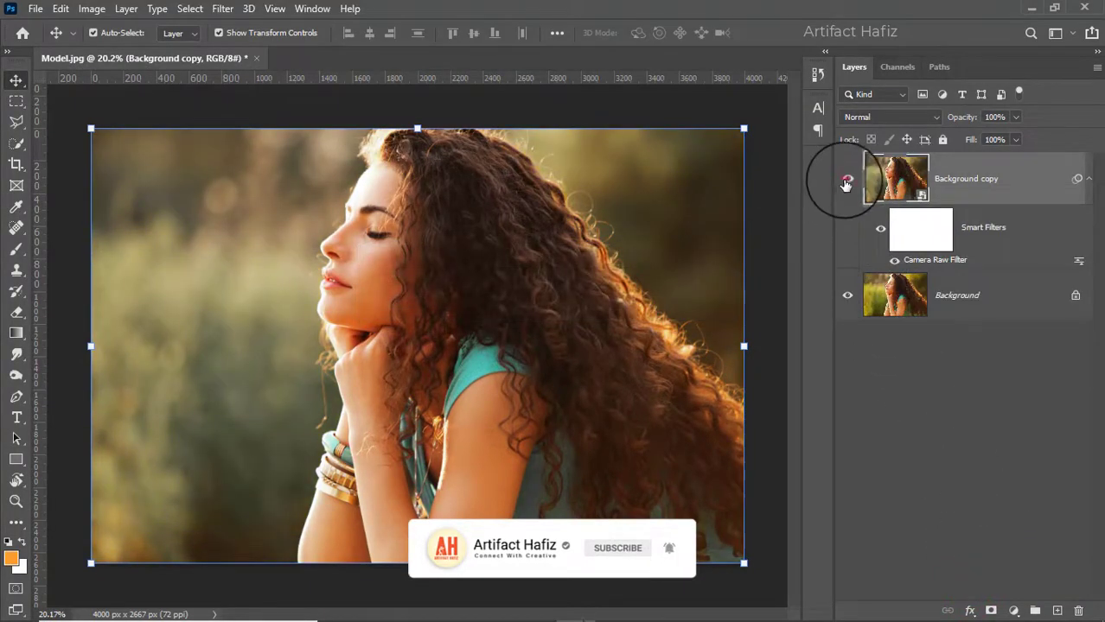
left_click(847, 182)
left_click(846, 181)
left_click(847, 182)
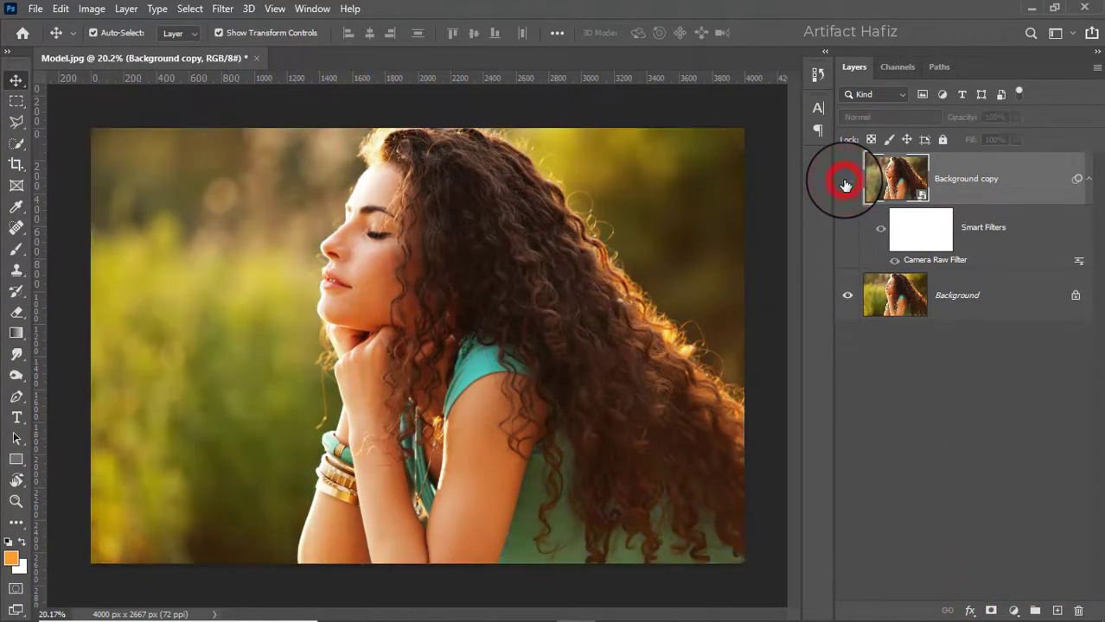
left_click(846, 181)
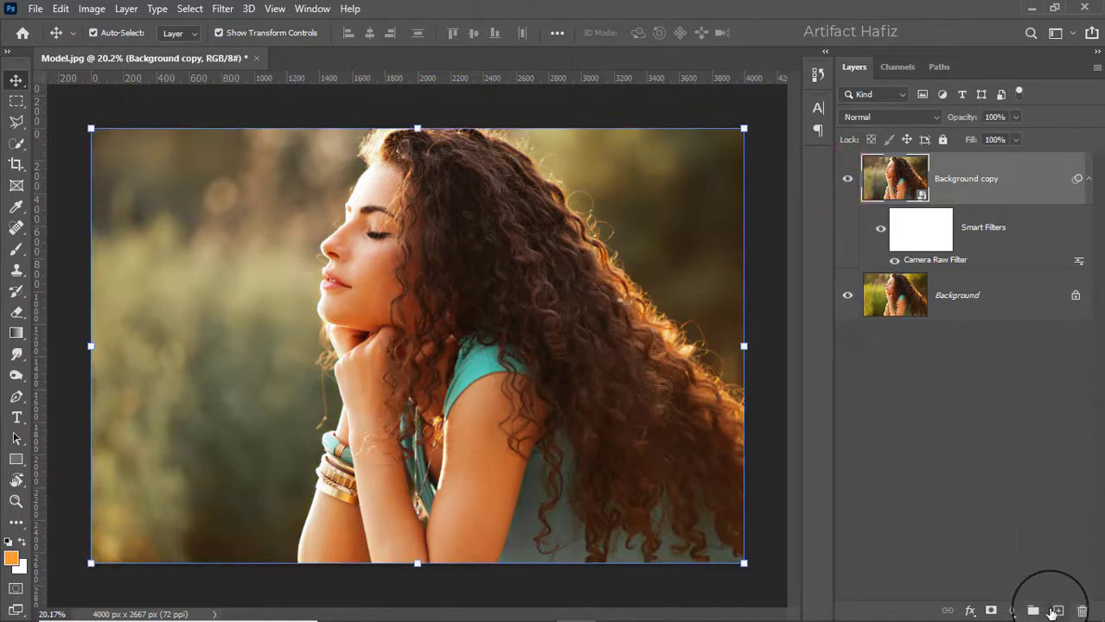
Add a new empty layer and set up a Soft Round brush with 100% opacity and 100% flow
left_click(1056, 611)
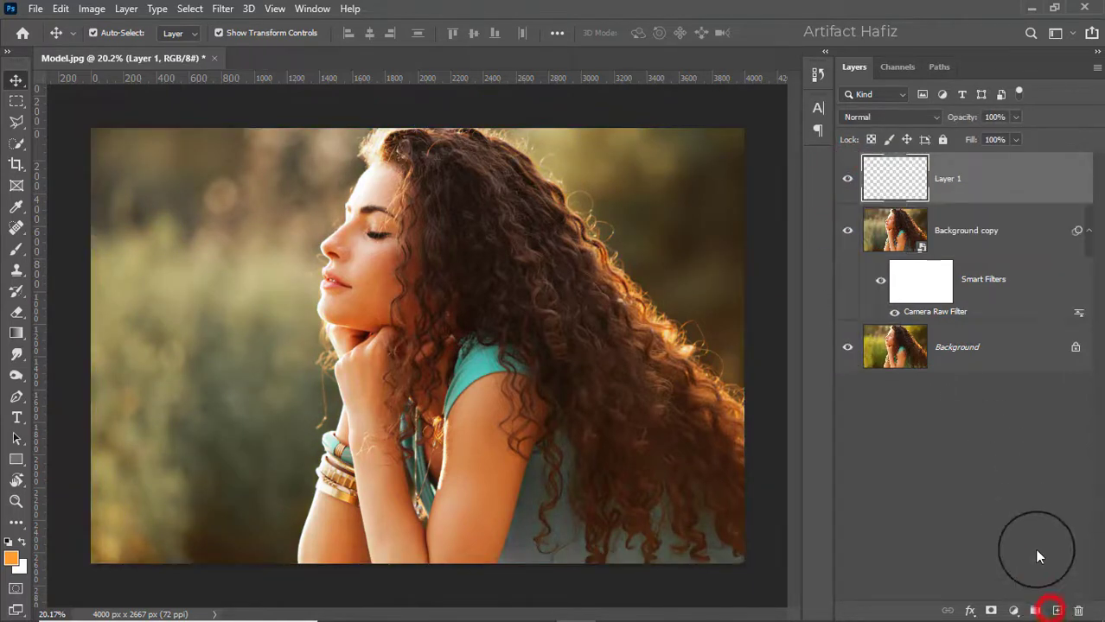
left_click(18, 251)
left_click(117, 33)
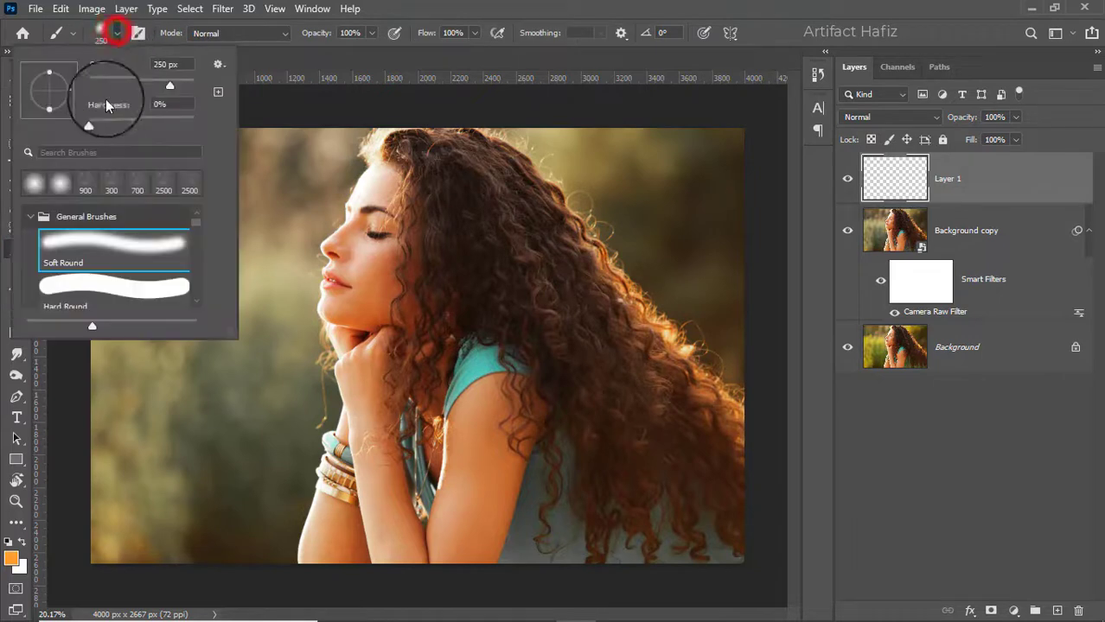
left_click(98, 242)
left_click(371, 34)
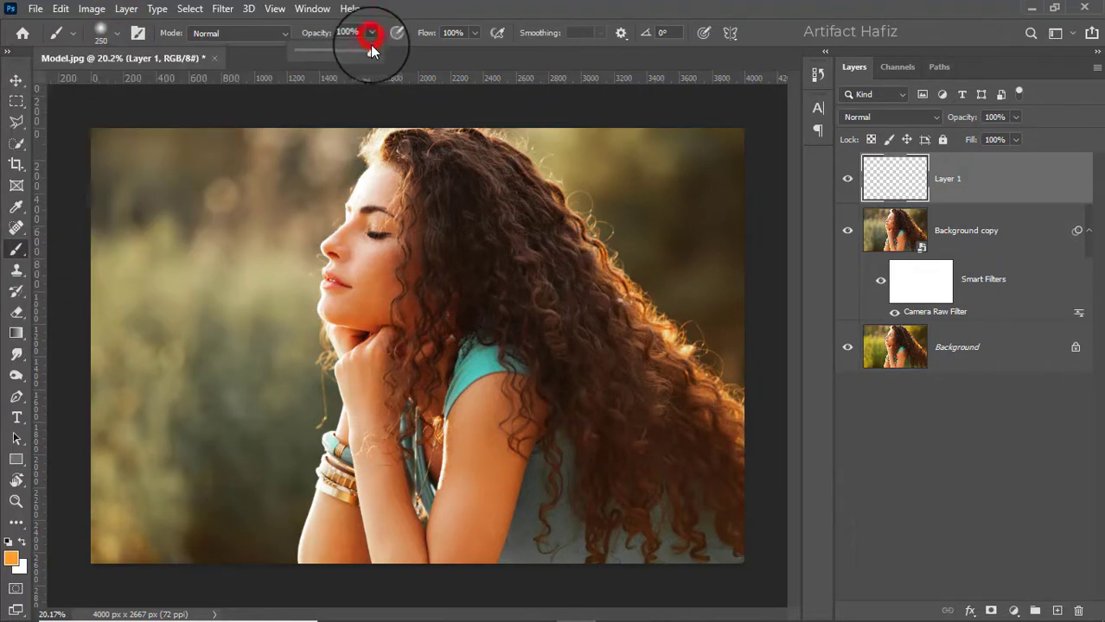
left_click(474, 33)
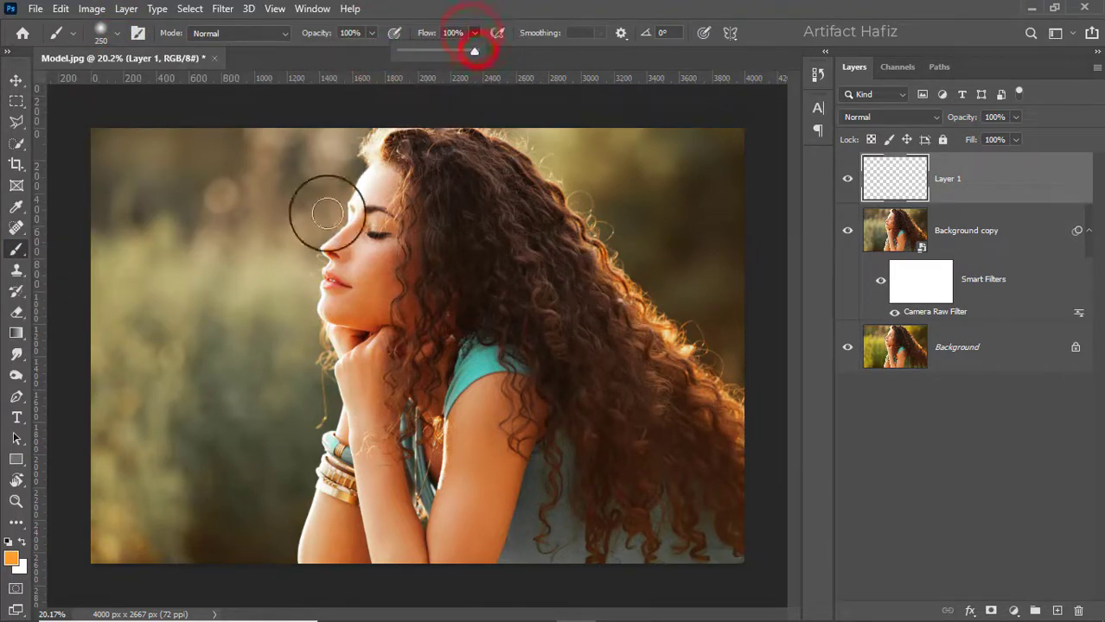
Set the foreground color to the light orange ffab47
left_click(11, 558)
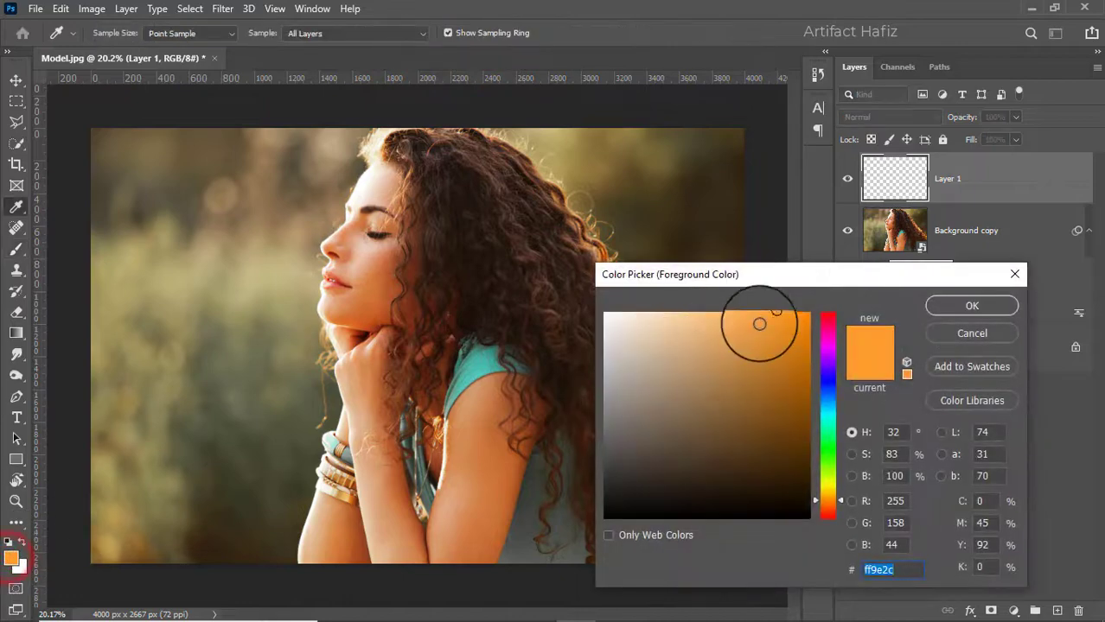
mouse_move(772, 320)
left_mouse_down()
mouse_move(772, 302)
mouse_move(752, 288)
mouse_move(753, 314)
left_mouse_up()
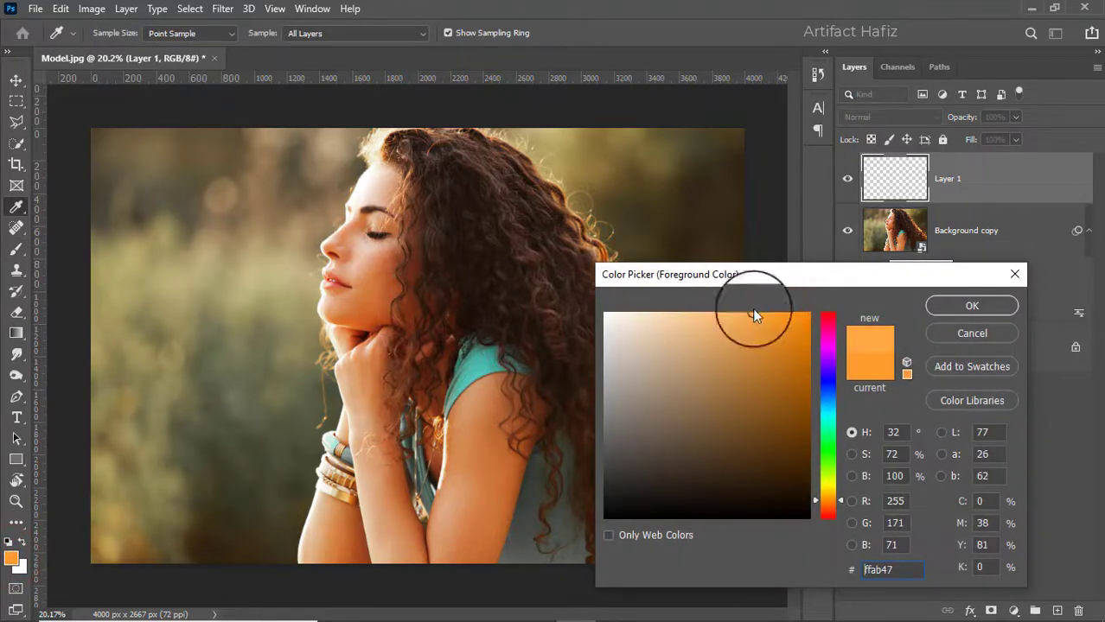
double_click(907, 571)
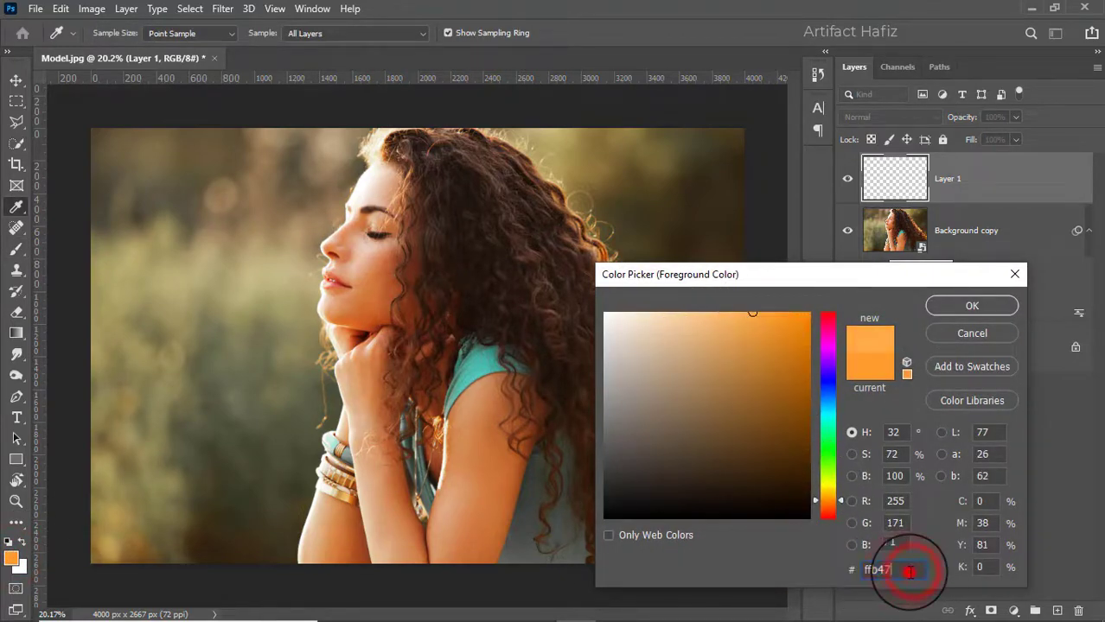
left_click(942, 305)
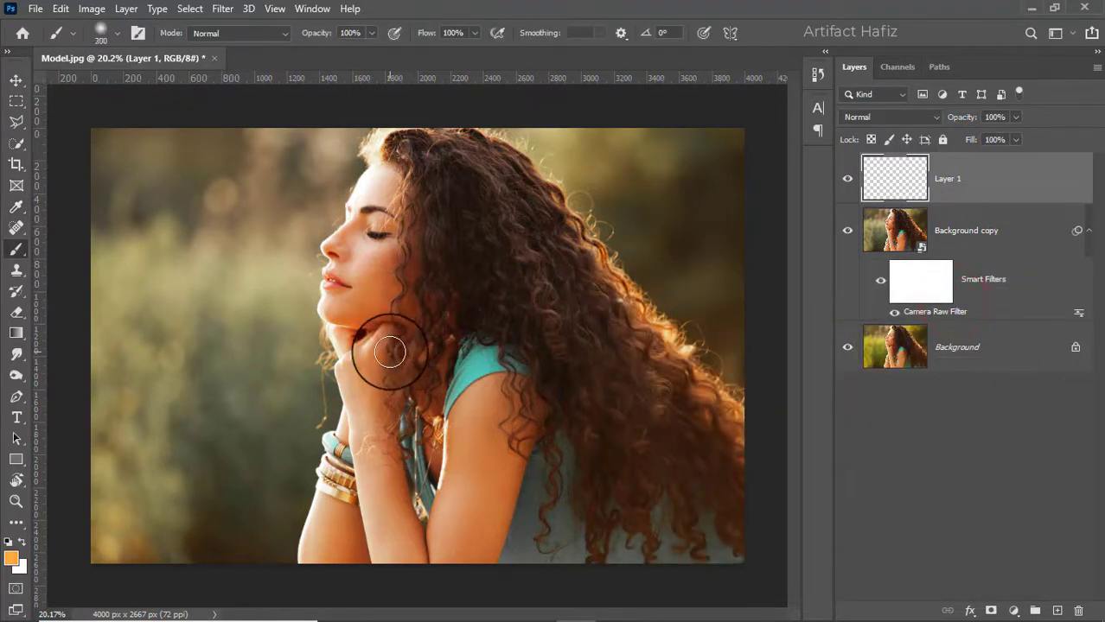
Paint a single orange dab beside the woman's hands with a 1500 px brush and set its layer's blend mode to Screen
key("bracketright")
key("bracketright")
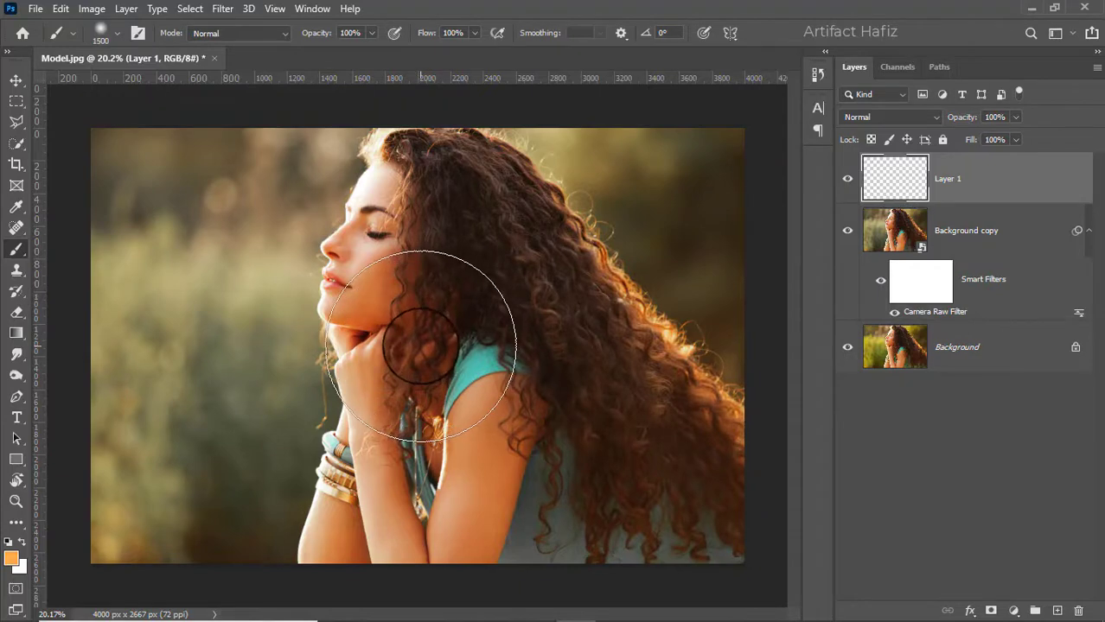
left_click(420, 345)
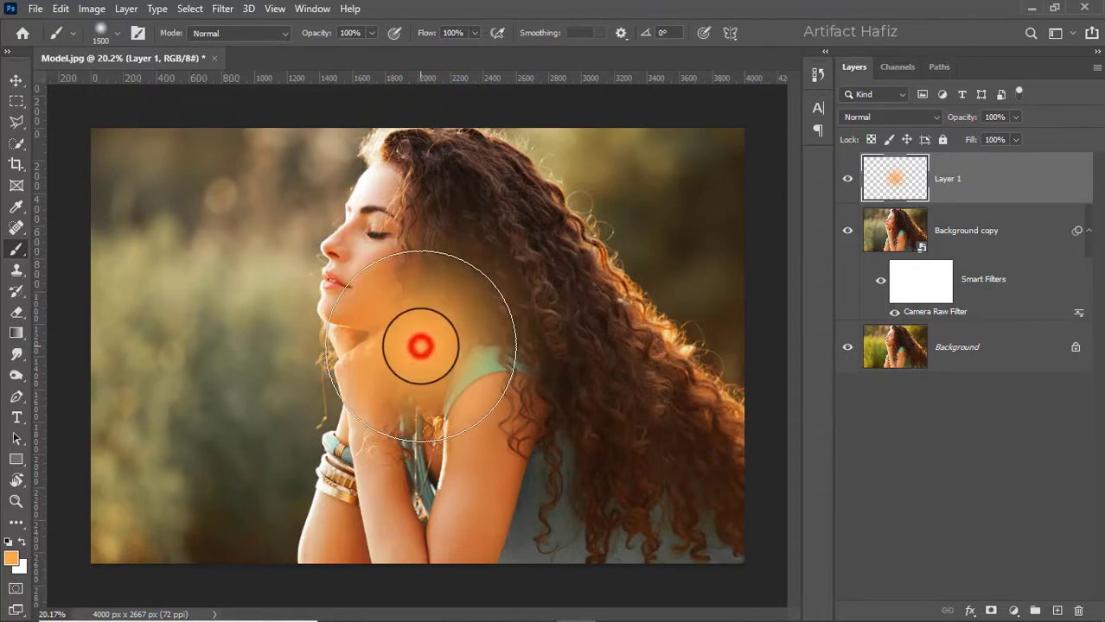
left_click(12, 83)
left_click(878, 117)
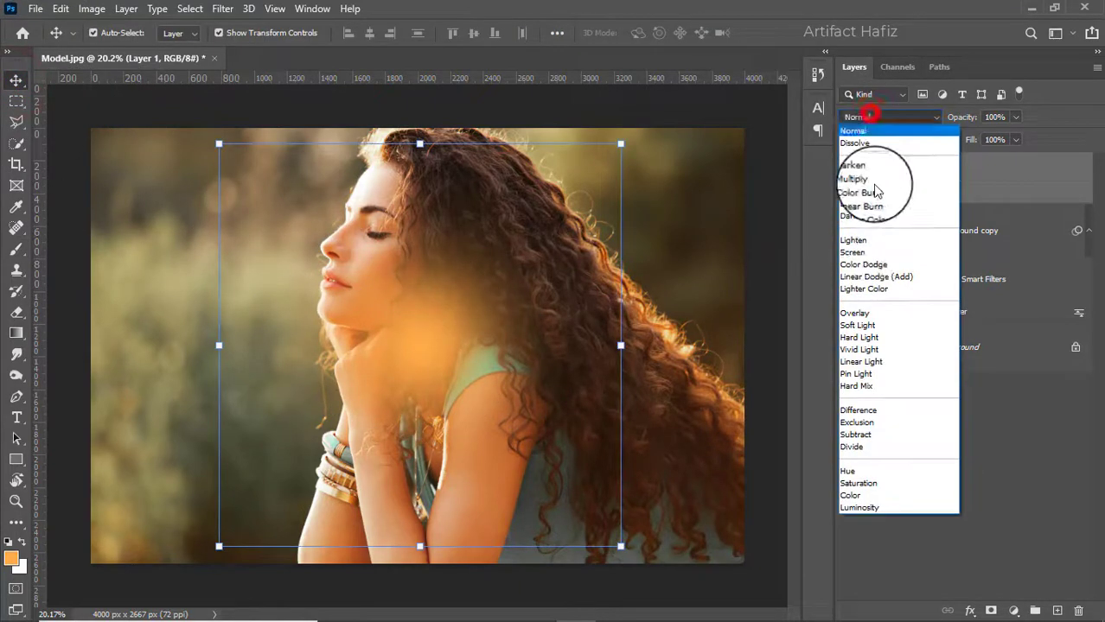
left_click(878, 253)
Scale the orange glow to about 211%, place it at the photo's upper edge above the face, and compare with the layer hidden
left_click_drag(414, 328, 184, 120)
left_click_drag(390, 137, 843, 137)
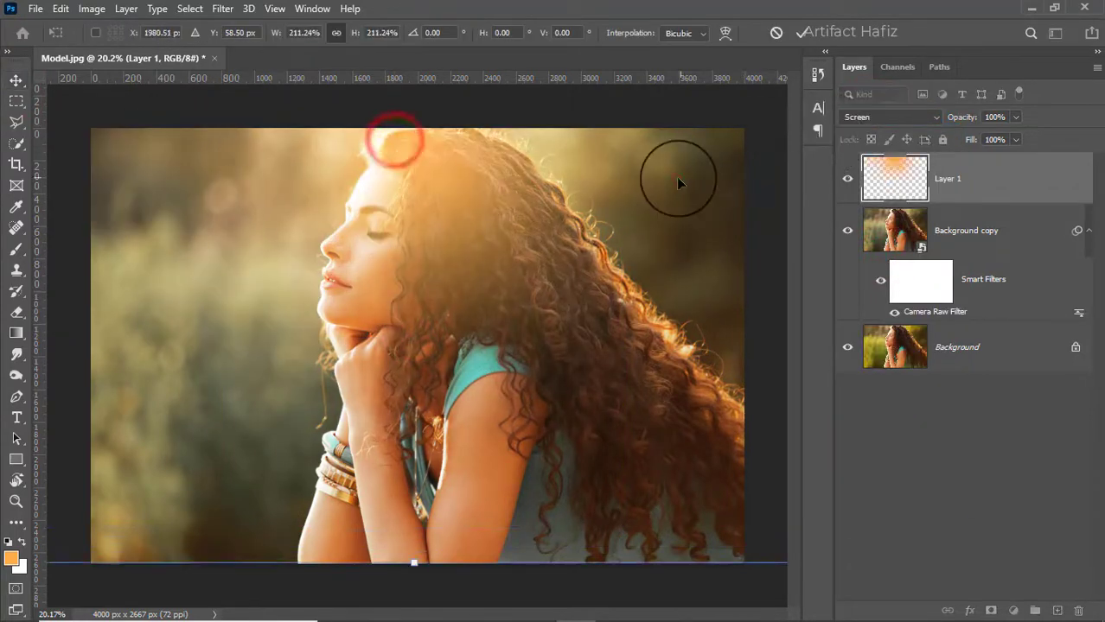
left_click_drag(676, 178, 625, 153)
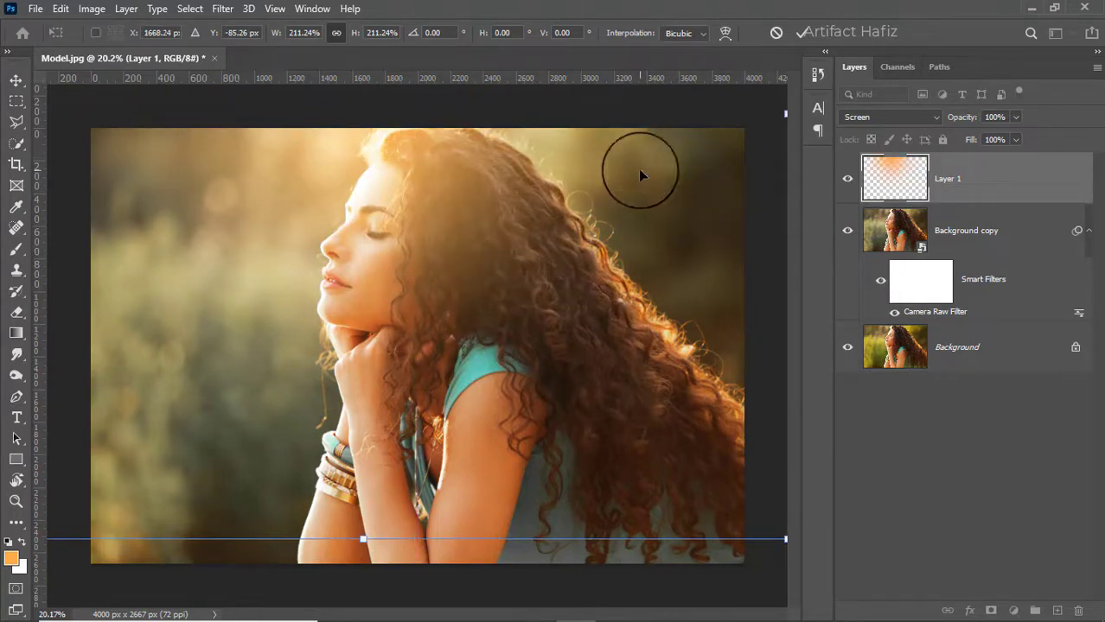
left_click(800, 32)
left_click(849, 179)
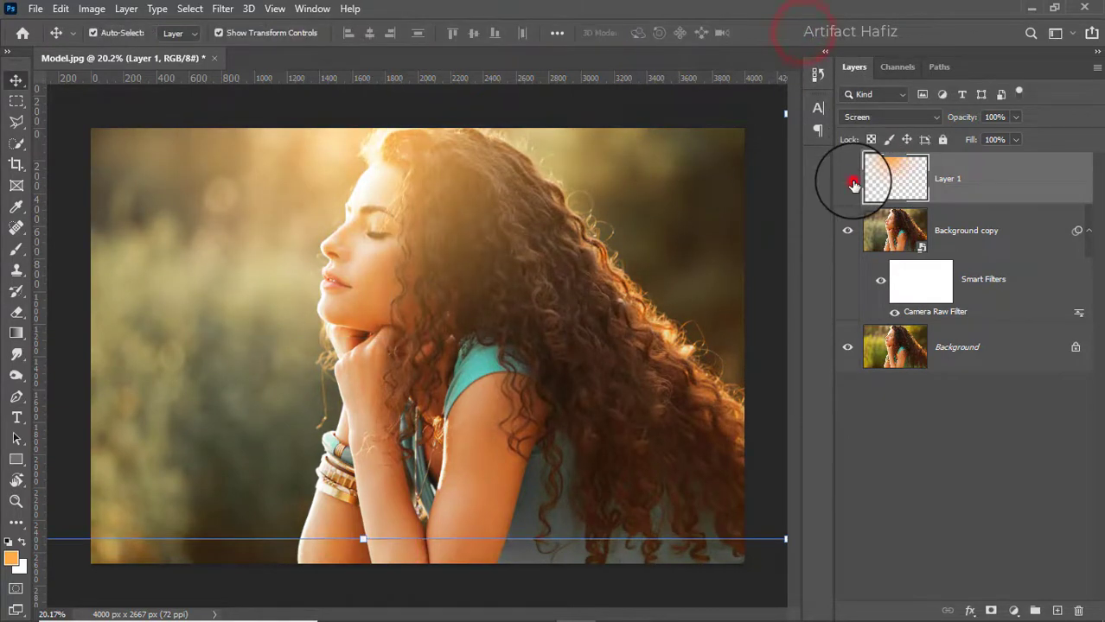
left_click(850, 181)
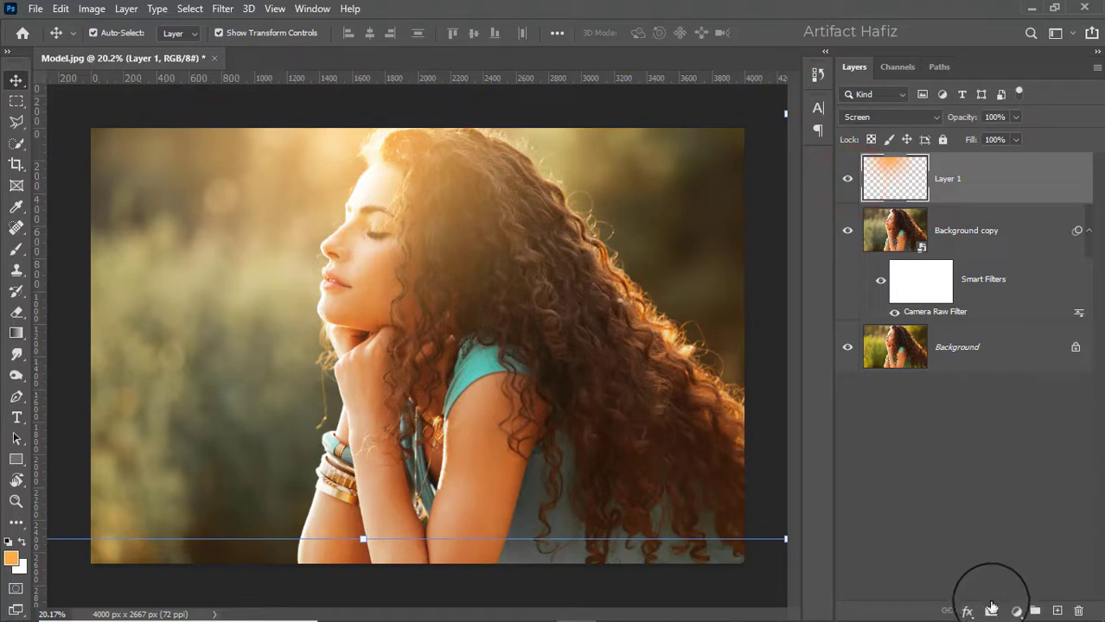
Add a layer mask to the glow layer and set up a black Soft Round brush at 15% opacity
left_click(989, 609)
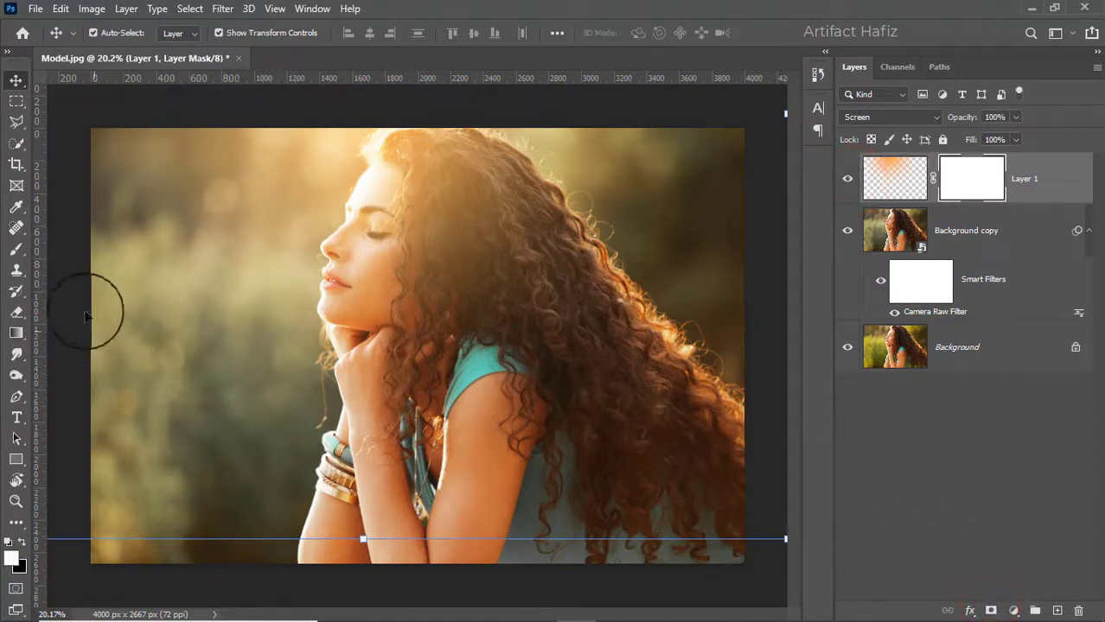
left_click(16, 248)
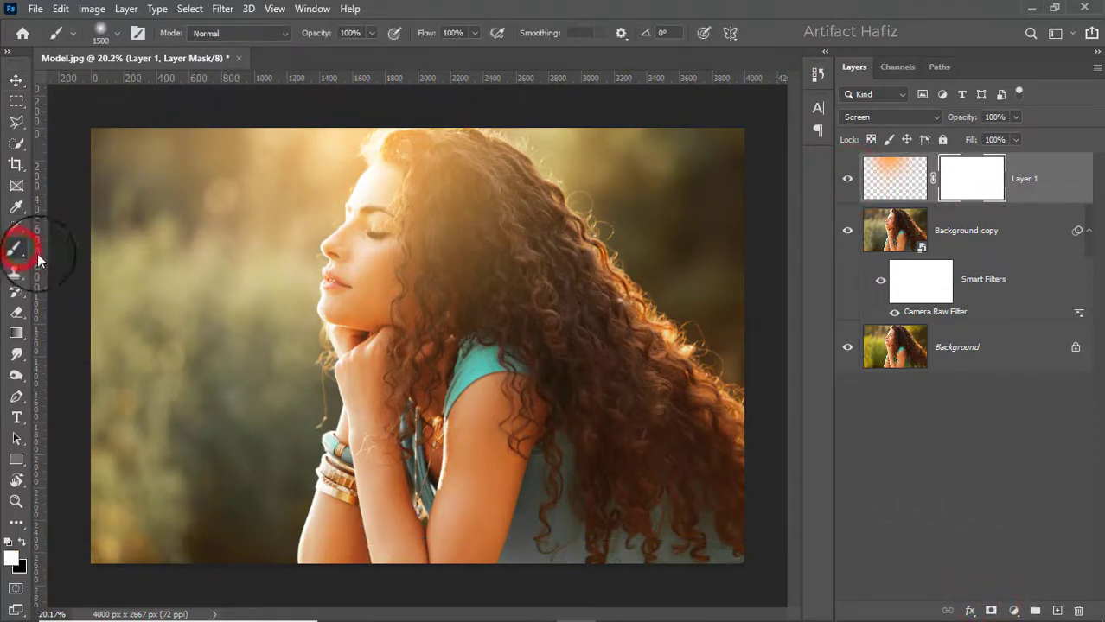
left_click(117, 35)
left_click(100, 246)
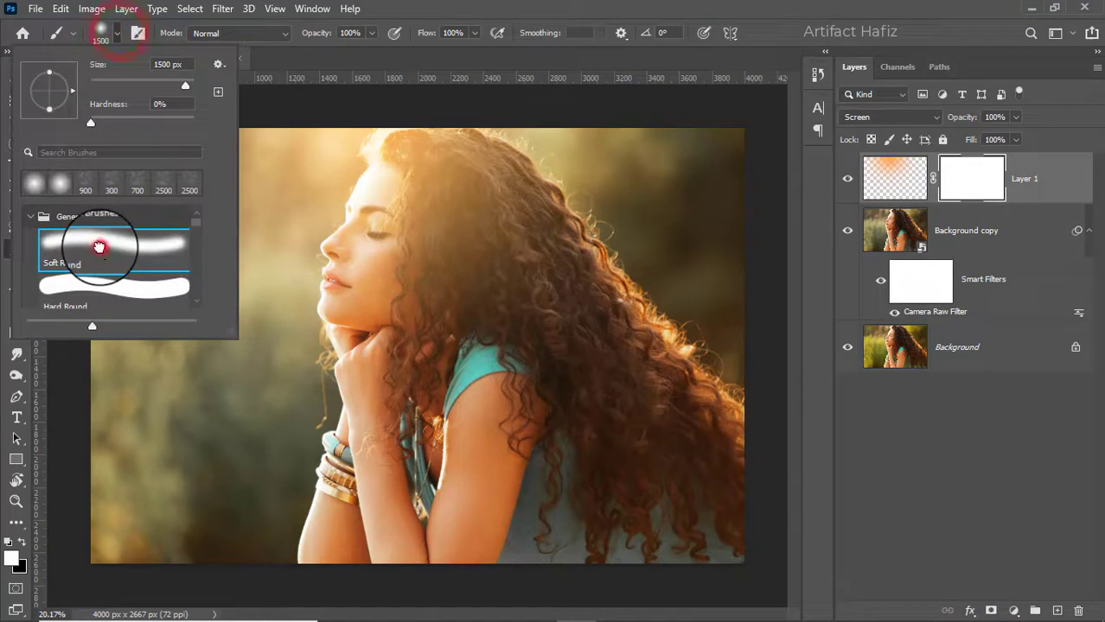
left_click(372, 32)
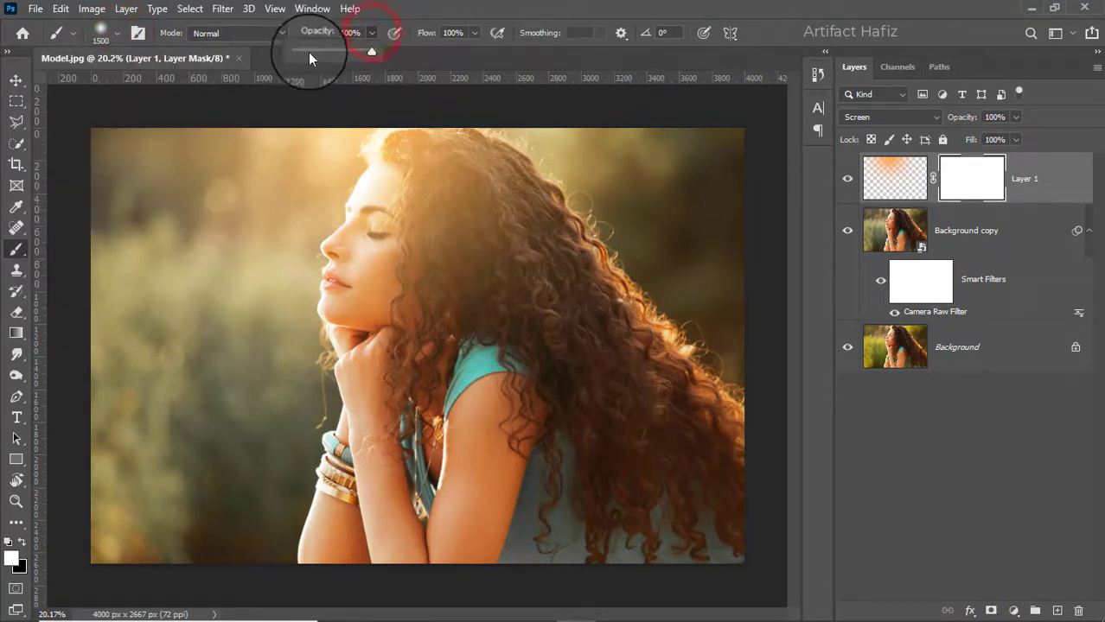
left_click(309, 48)
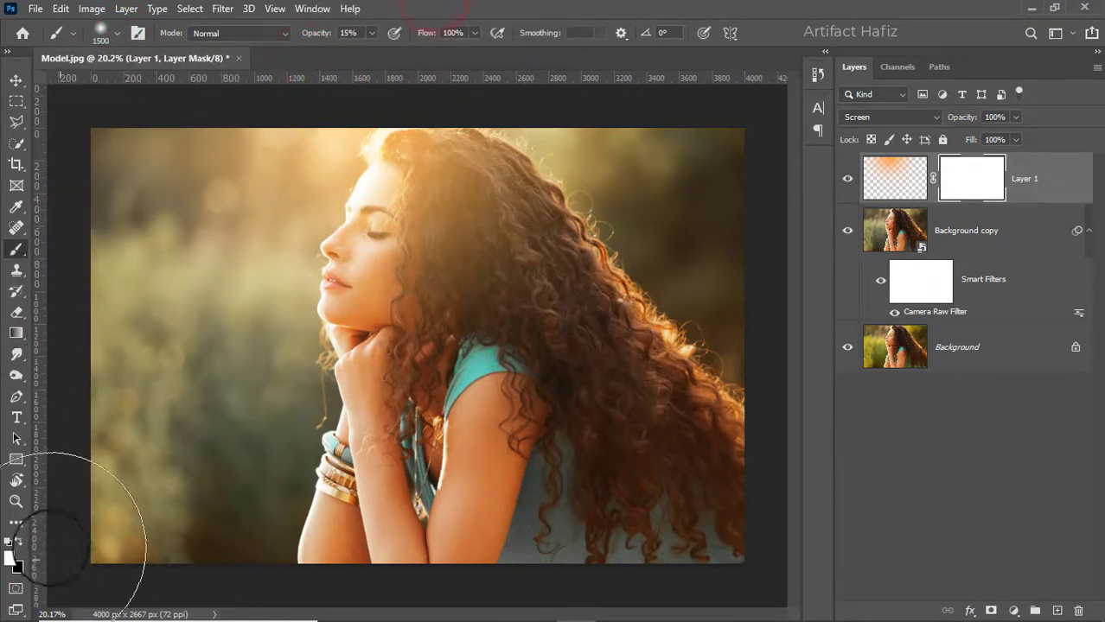
left_click(23, 542)
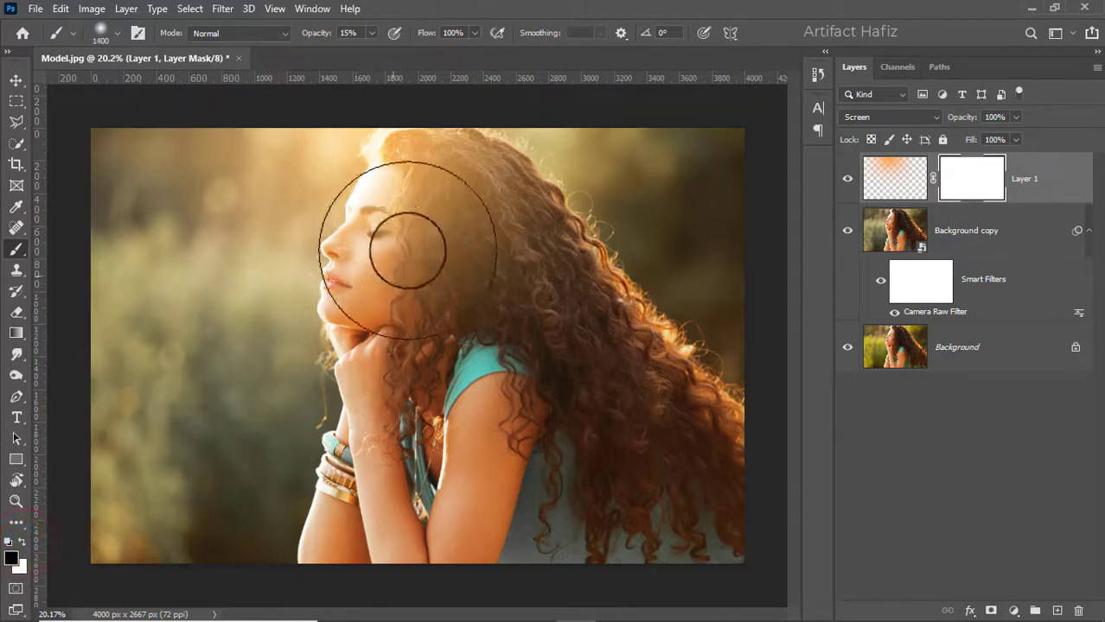
Mask the glow off the woman's eye, nose and lips with a small brush of about 80 to 125 px and compare with the layer hidden
key("bracketleft")
key("bracketleft")
key("bracketleft")
key("bracketleft")
key("bracketleft")
key("bracketleft")
key("bracketleft")
key("bracketleft")
key("bracketleft")
key("bracketleft")
key("bracketleft")
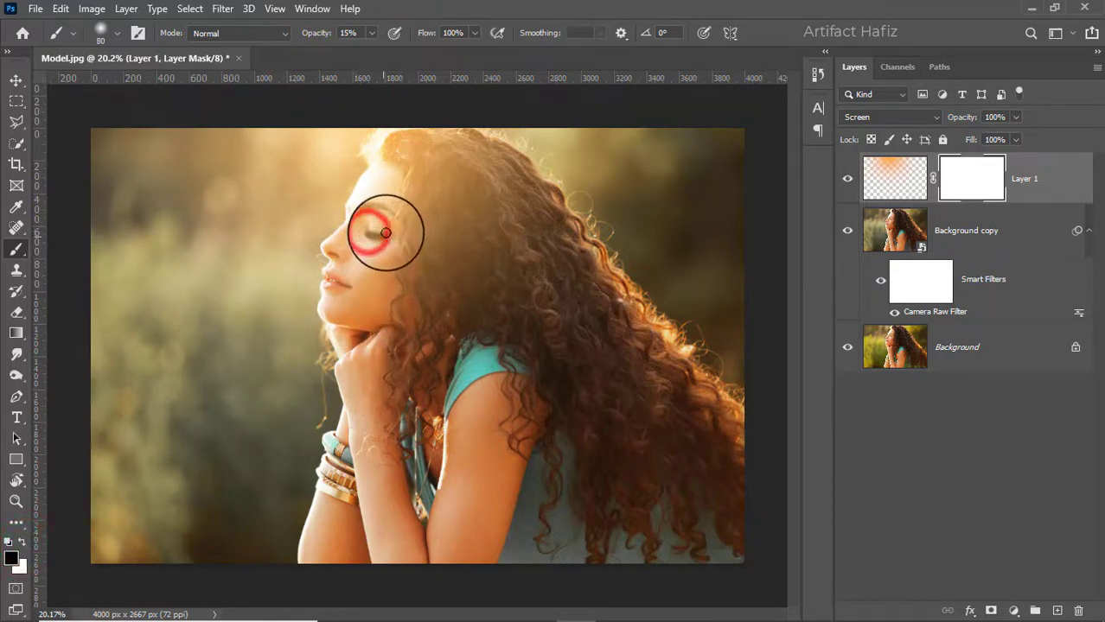
mouse_move(386, 232)
left_mouse_down()
mouse_move(368, 212)
mouse_move(389, 216)
mouse_move(370, 208)
left_mouse_up()
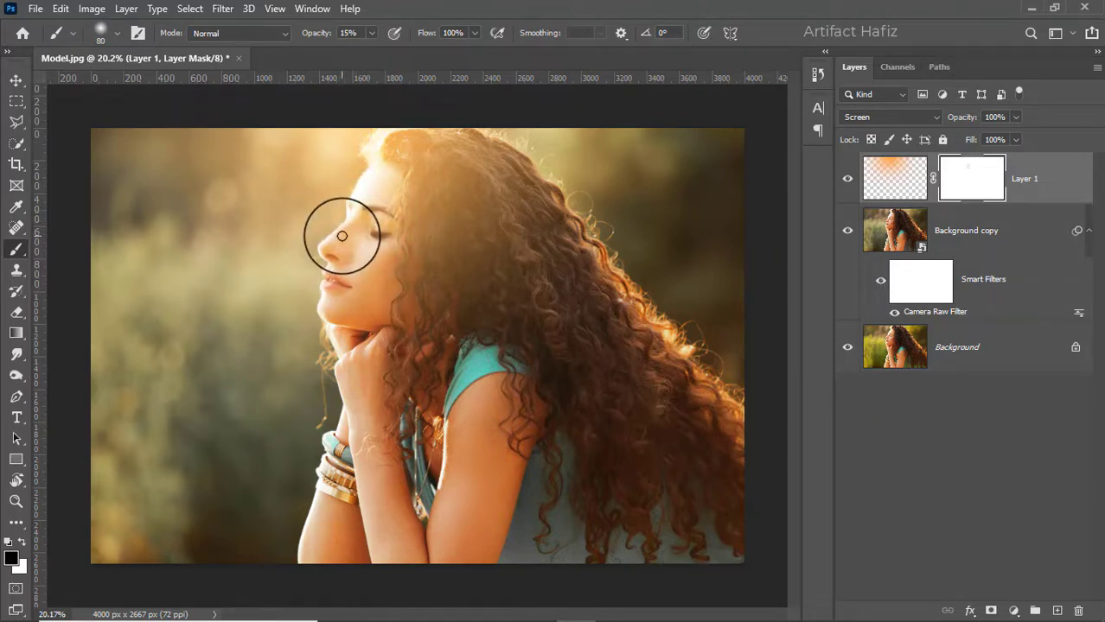
mouse_move(334, 252)
left_mouse_down()
mouse_move(335, 285)
mouse_move(345, 294)
mouse_move(342, 278)
mouse_move(355, 313)
mouse_move(382, 225)
mouse_move(400, 225)
mouse_move(361, 223)
left_mouse_up()
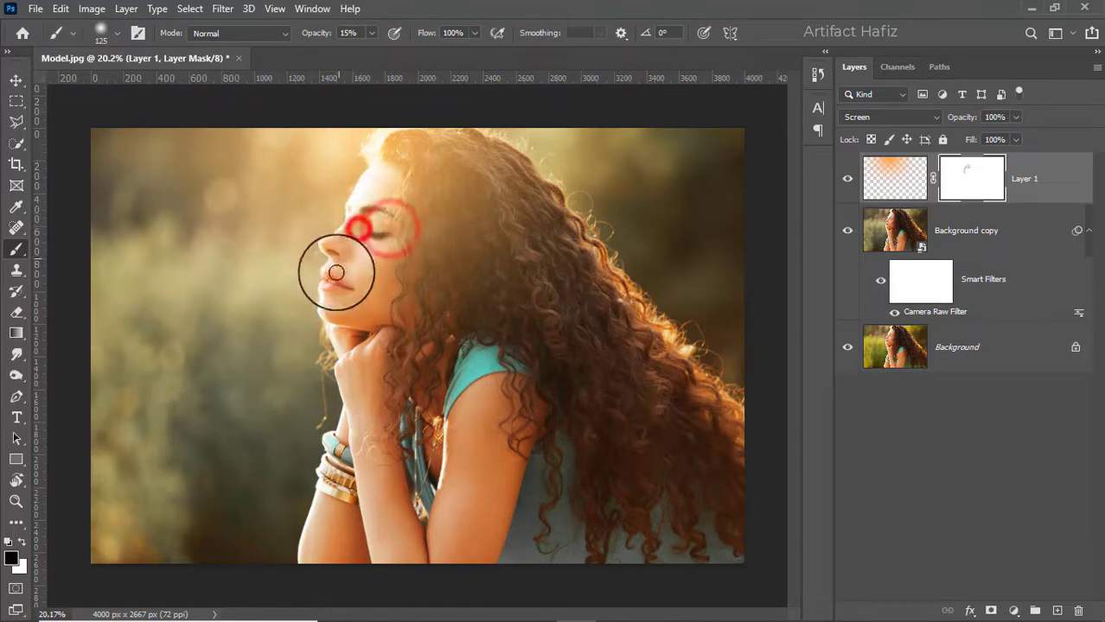
left_click(843, 185)
left_click(843, 185)
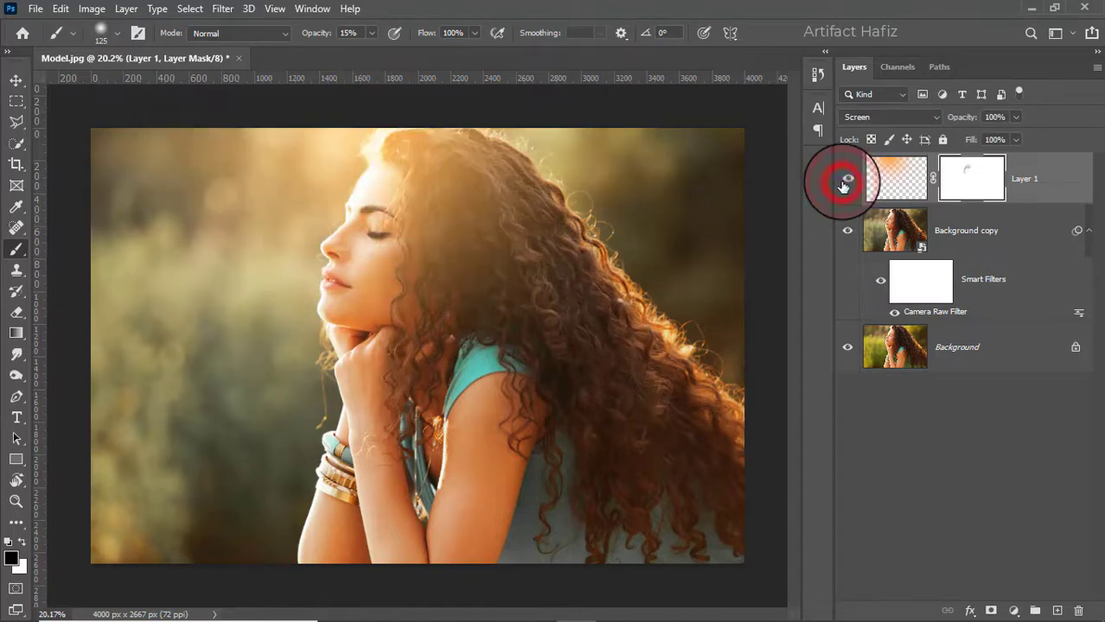
left_click(842, 185)
left_click(843, 185)
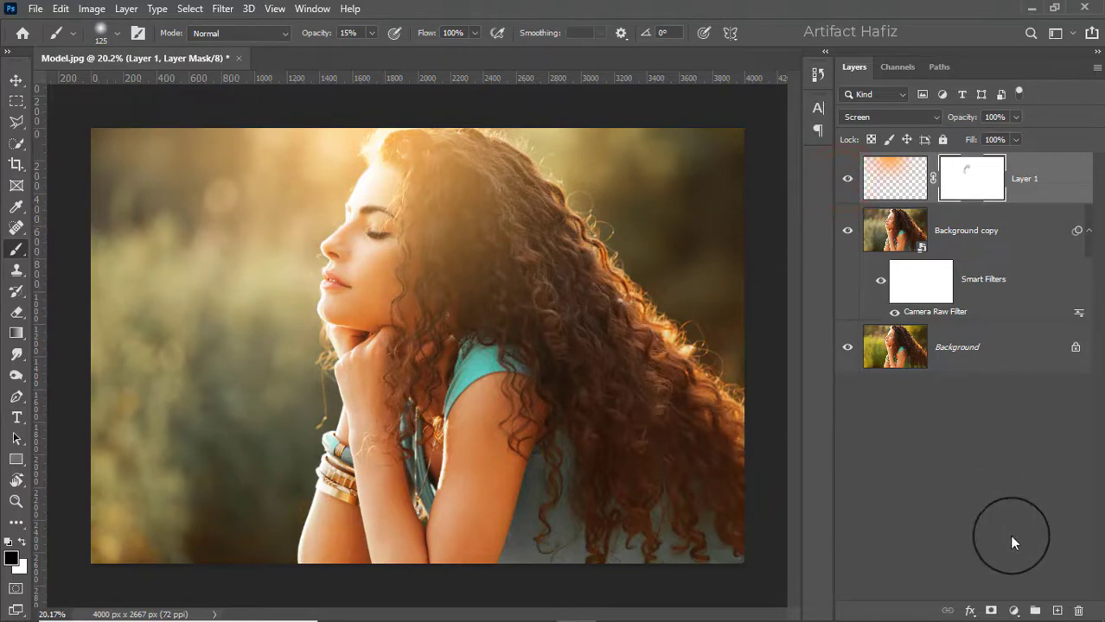
Add a Color Lookup adjustment layer using the Soft_Warming.look 3D LUT and set its opacity to 15%
left_click(1013, 611)
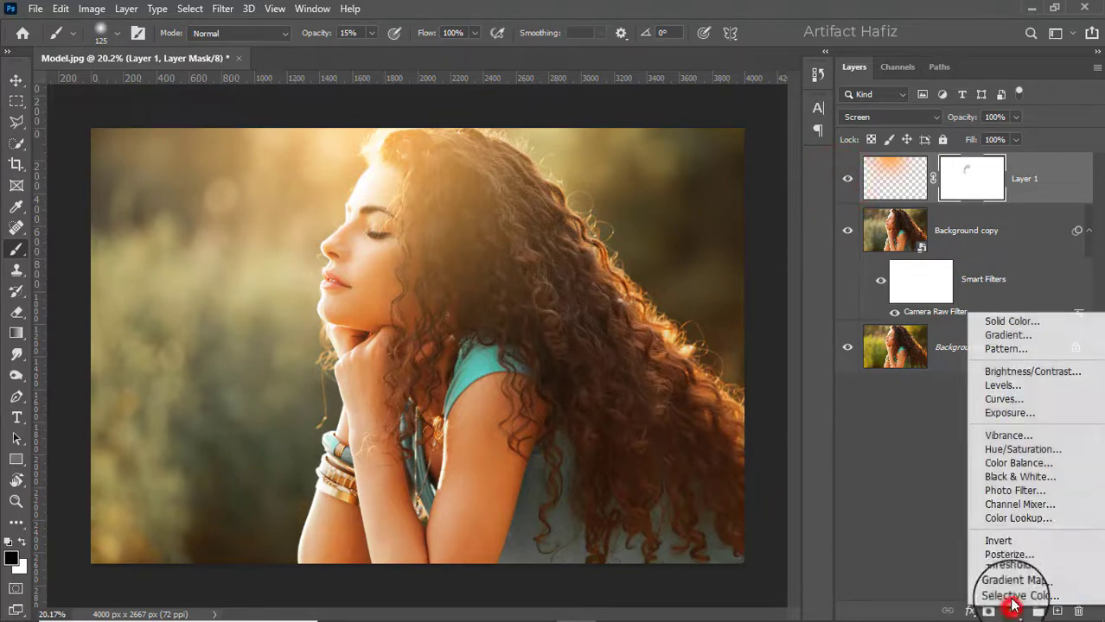
left_click(1024, 520)
left_click(856, 250)
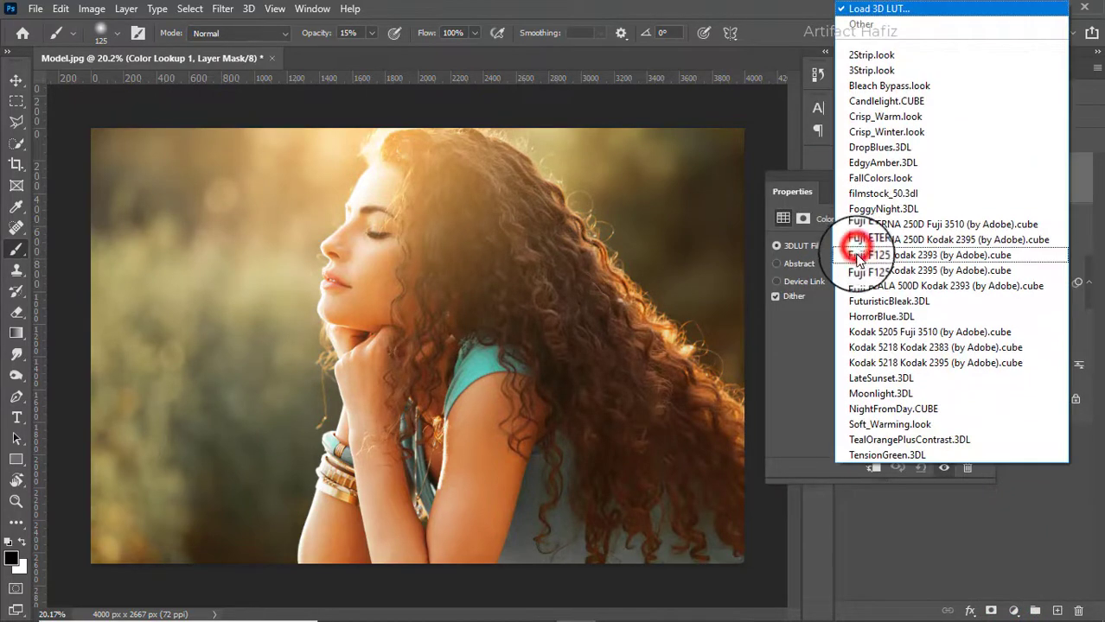
left_click(868, 424)
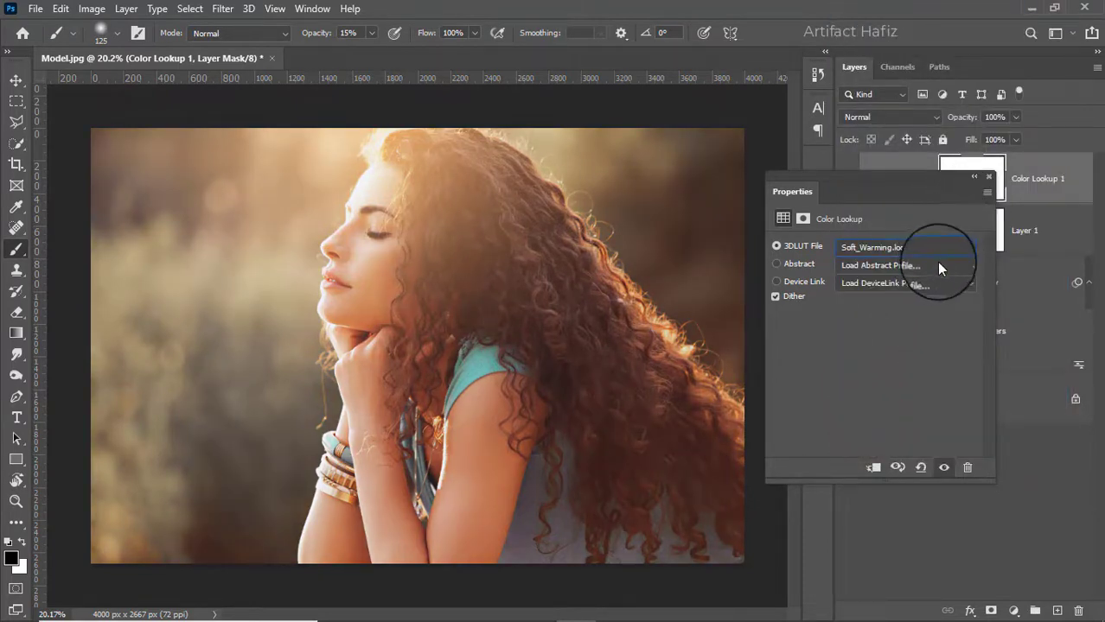
left_click(988, 178)
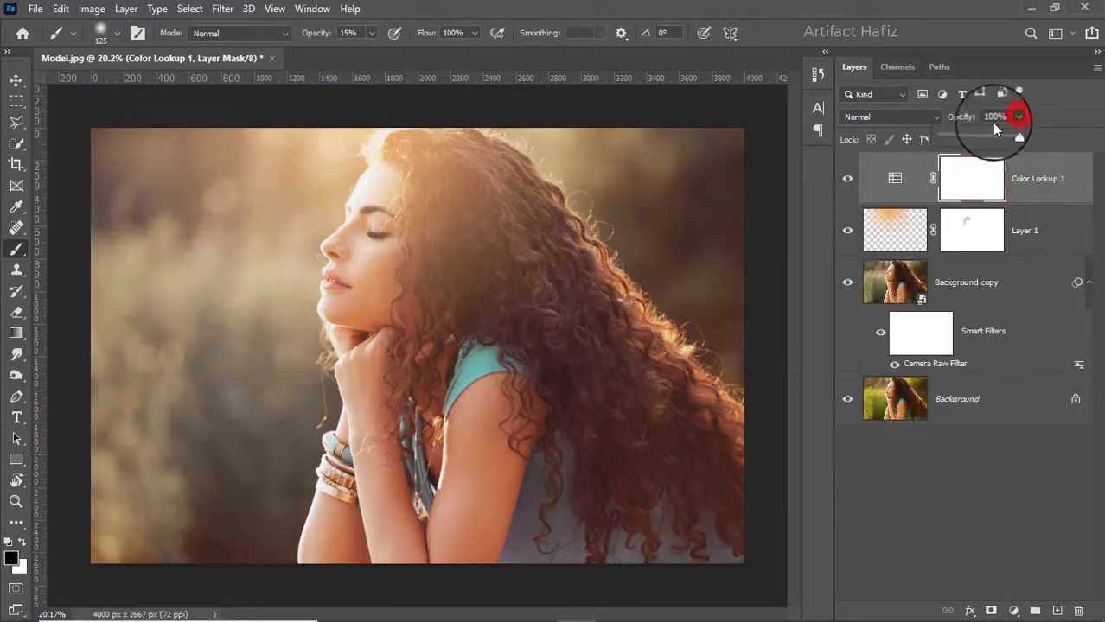
left_click(954, 136)
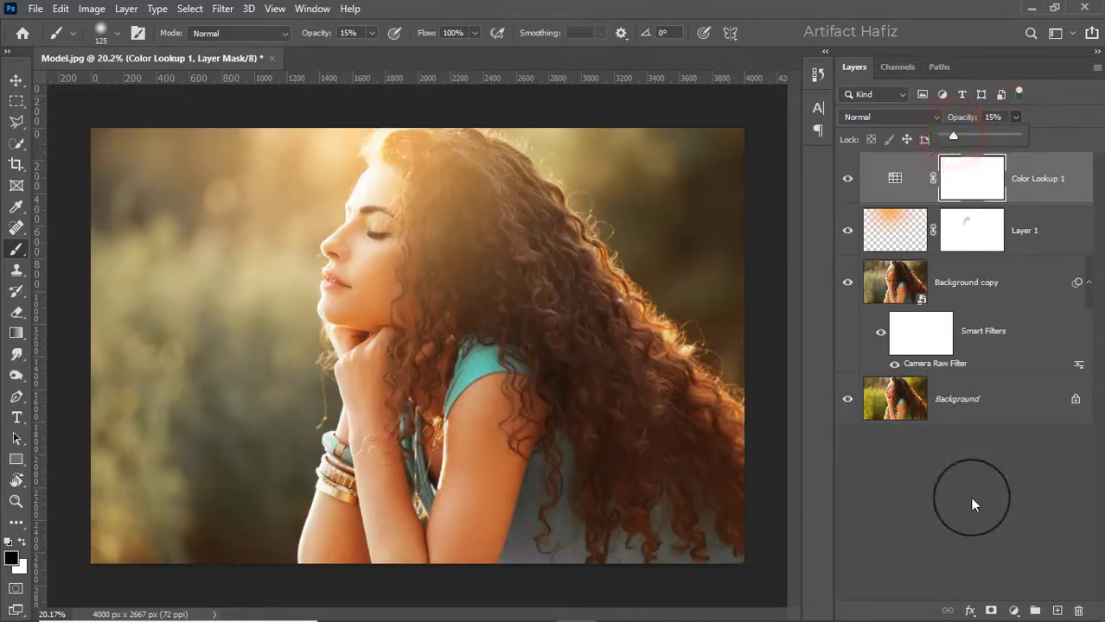
Add a Levels adjustment layer above the color lookup and raise its RGB black input level to 8
left_click(1011, 611)
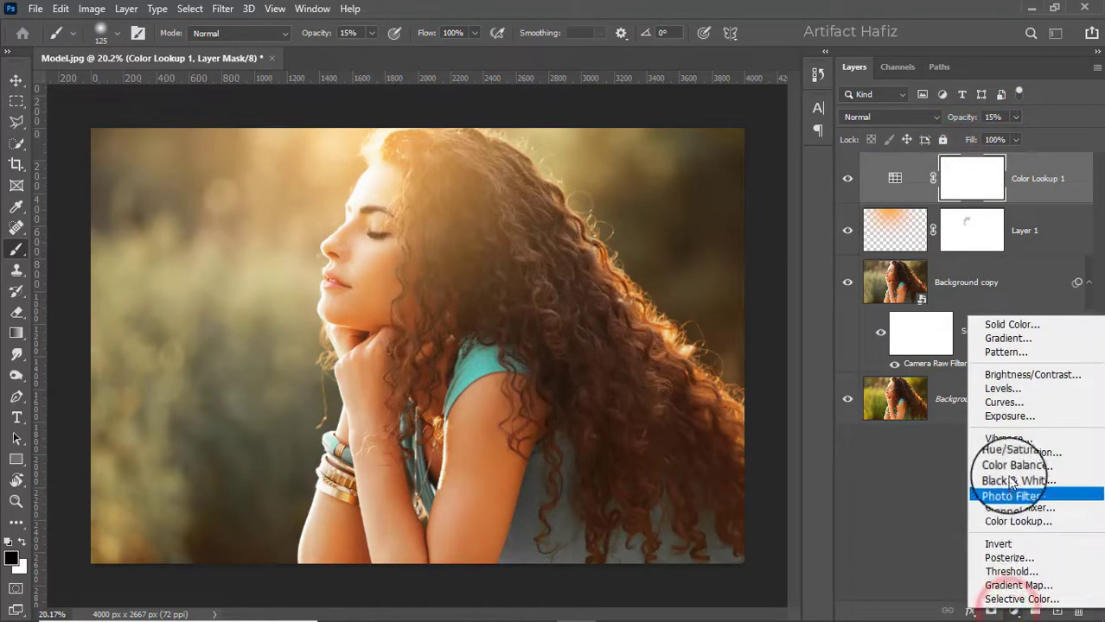
left_click(1001, 390)
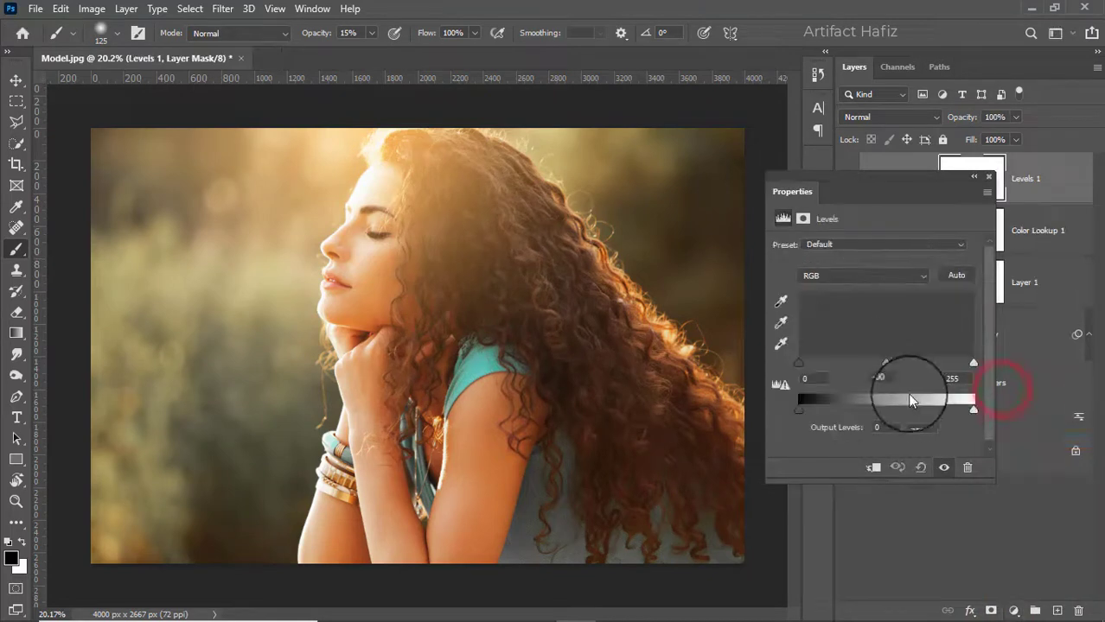
left_click_drag(804, 361, 805, 362)
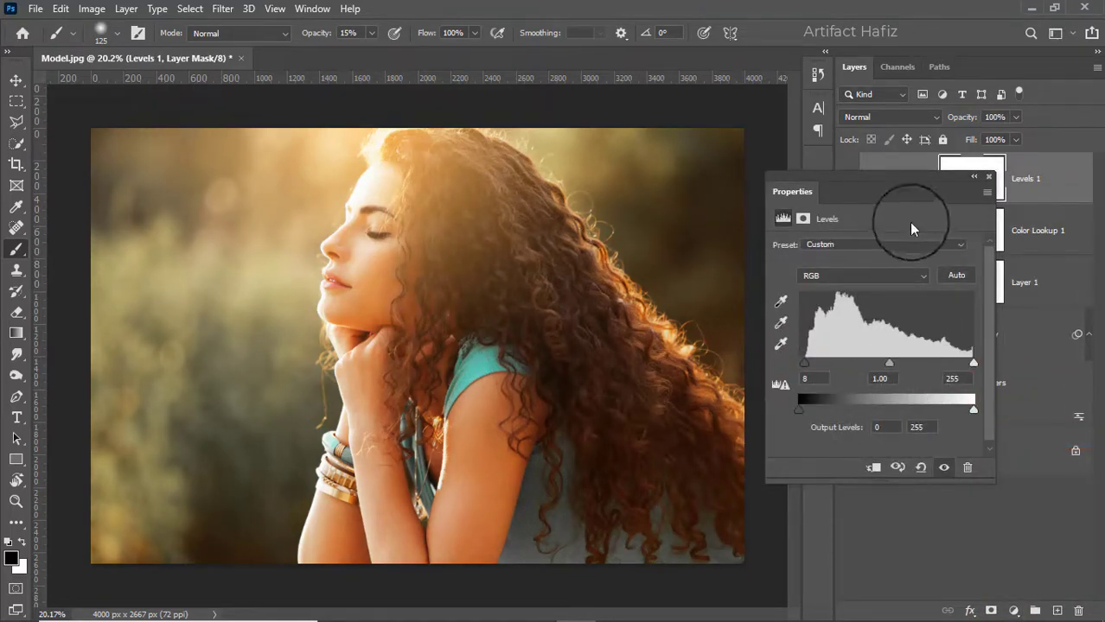
left_click(988, 179)
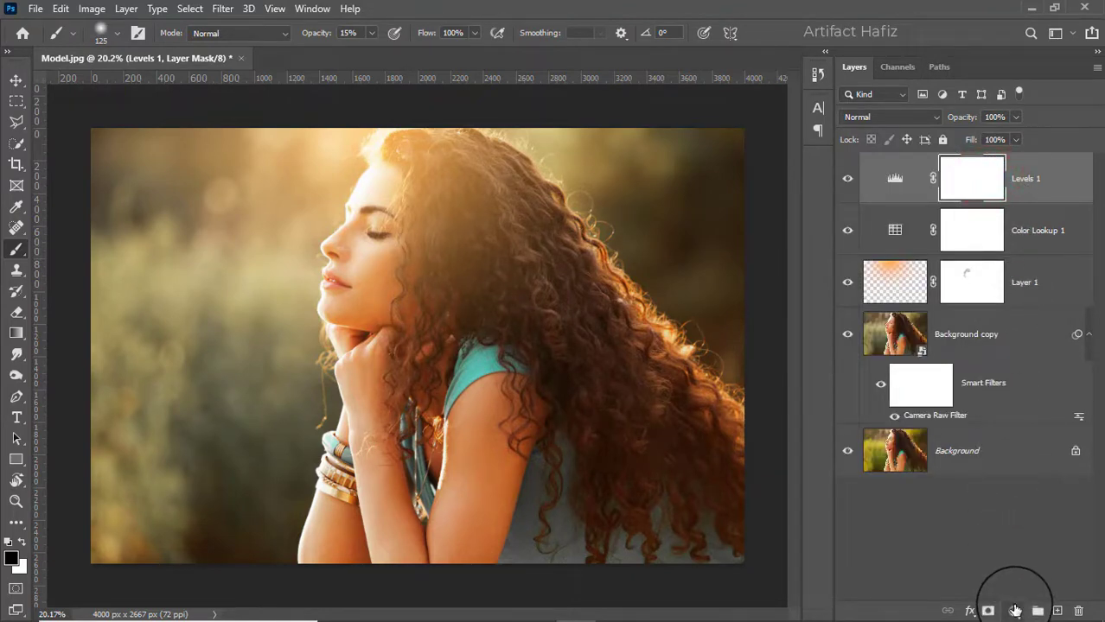
Add a Curves adjustment layer and shape a gentle RGB S-curve with lowered shadows and raised highlights
left_click(1015, 611)
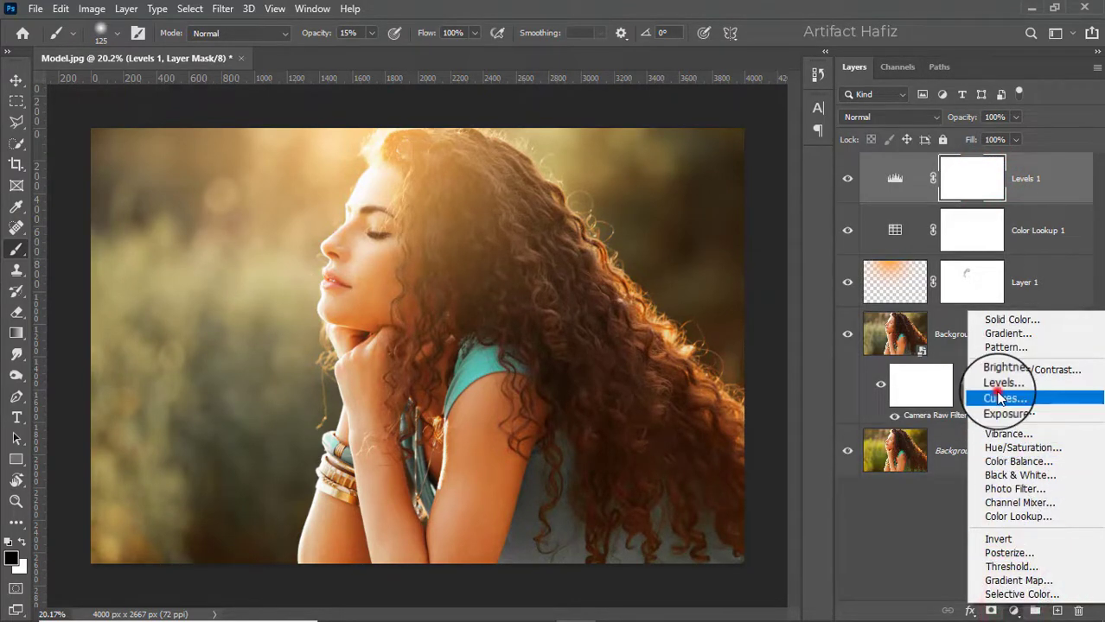
left_click(1000, 397)
left_click(852, 405)
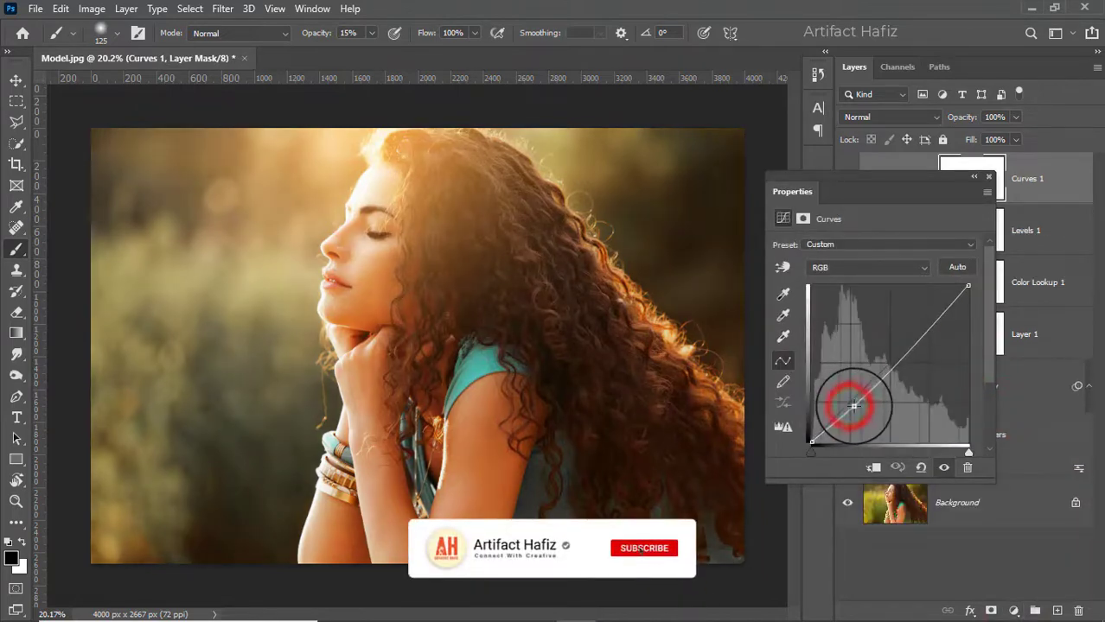
left_click(930, 319)
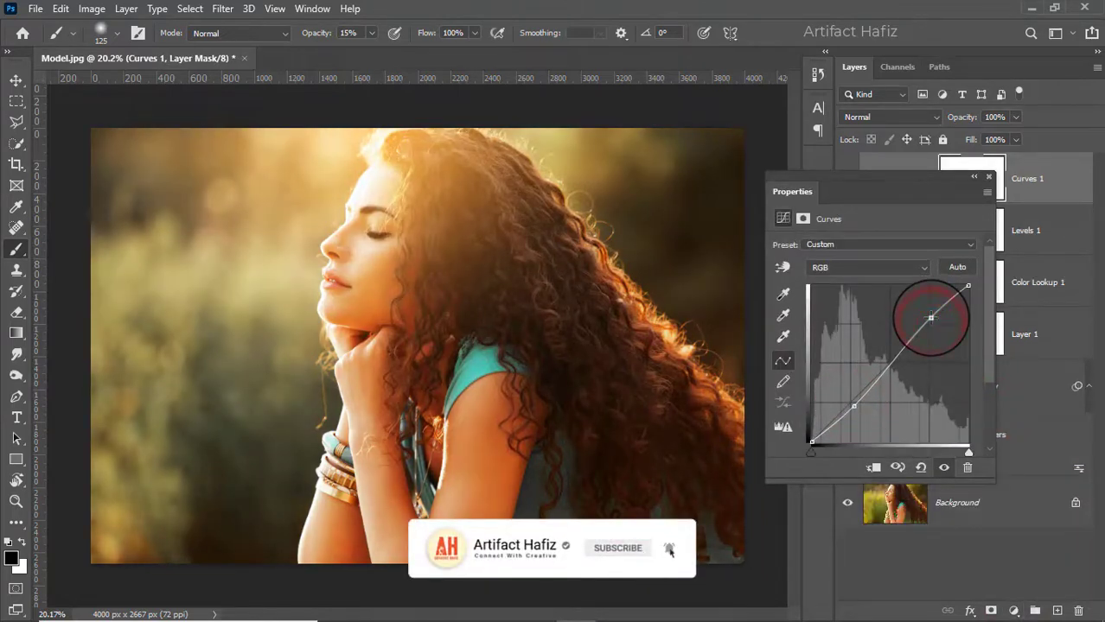
left_click_drag(928, 316, 931, 319)
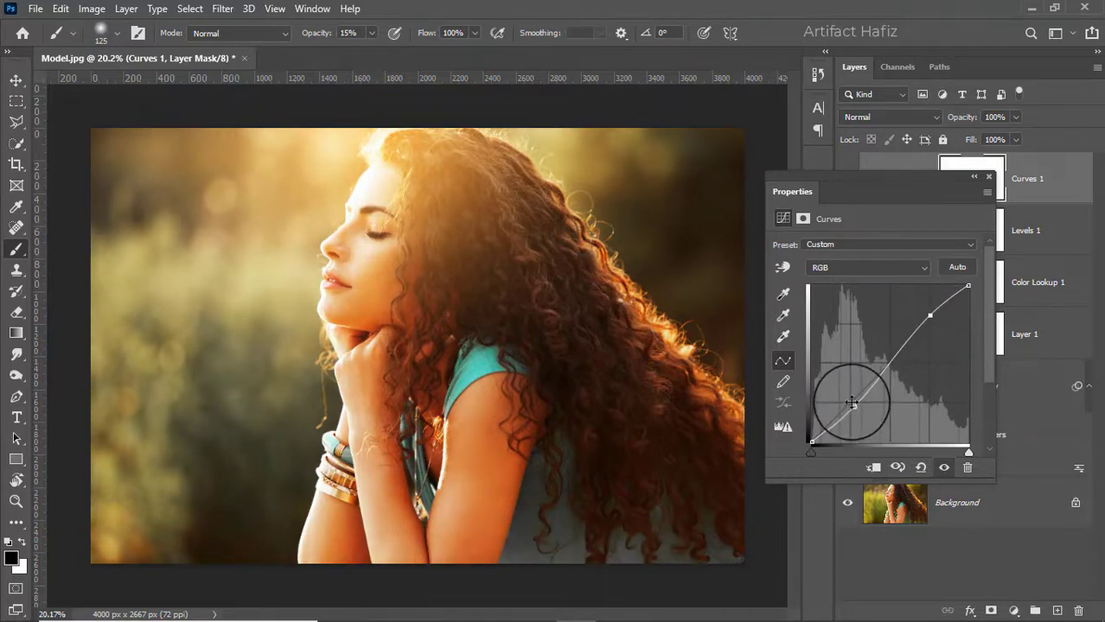
left_click_drag(851, 402, 854, 406)
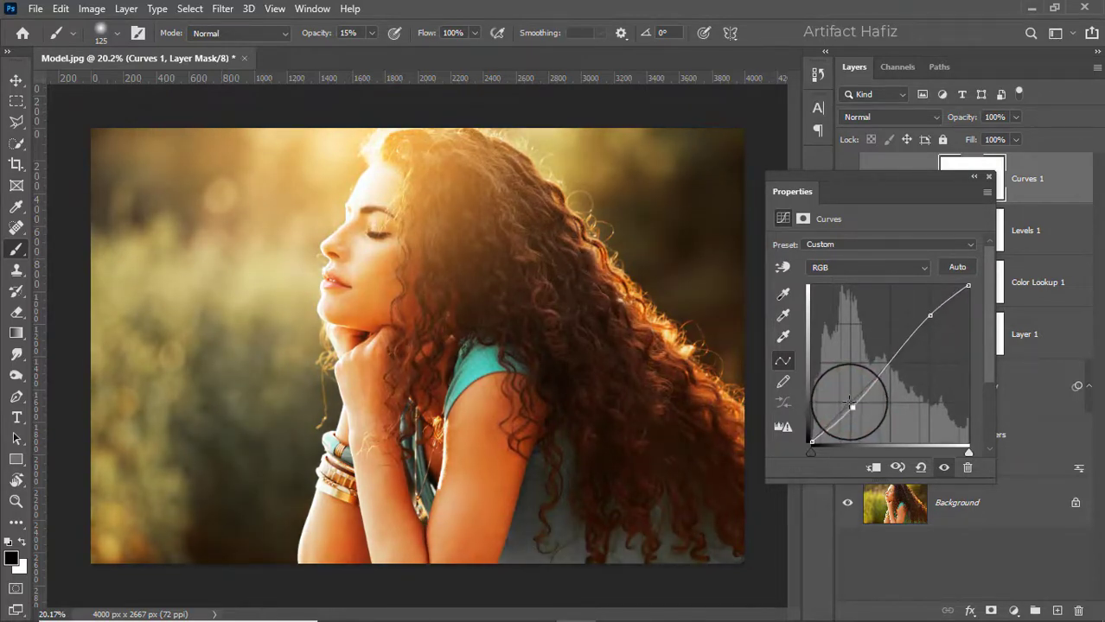
left_click(983, 176)
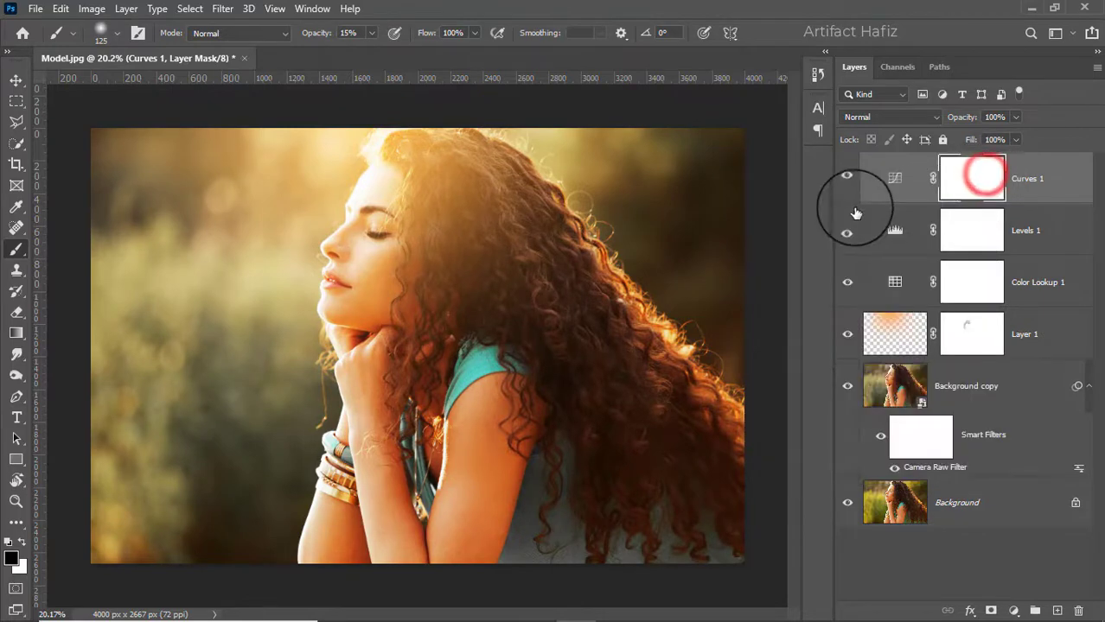
Compare the photo with the Curves and Levels layers hidden, and reduce the Curves layer's opacity to 42%
left_click(847, 177)
left_click(847, 177)
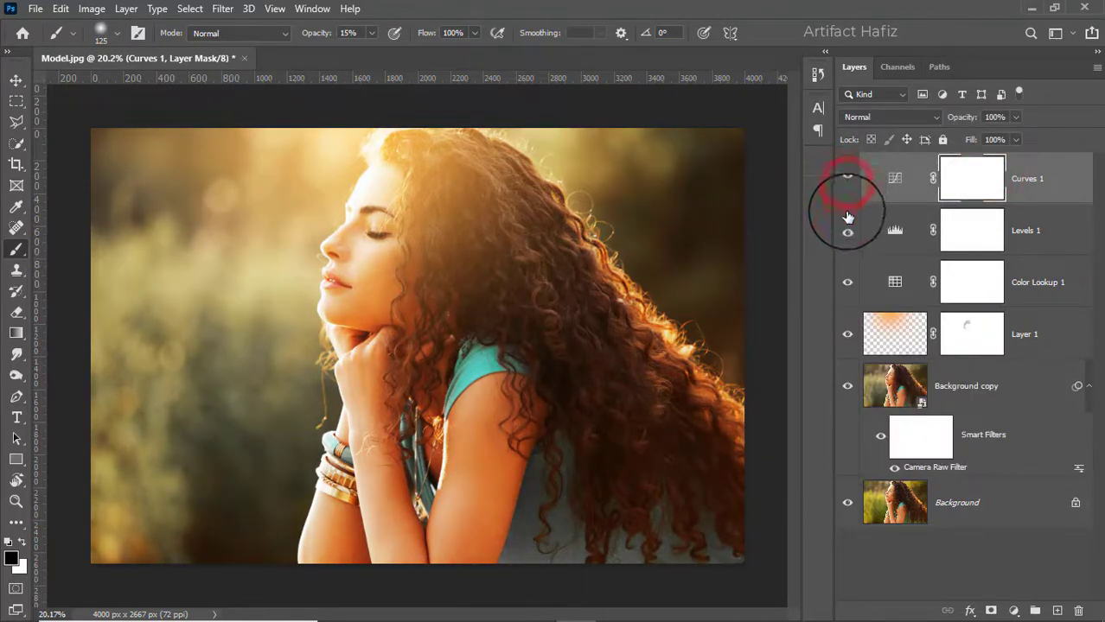
left_click(846, 232)
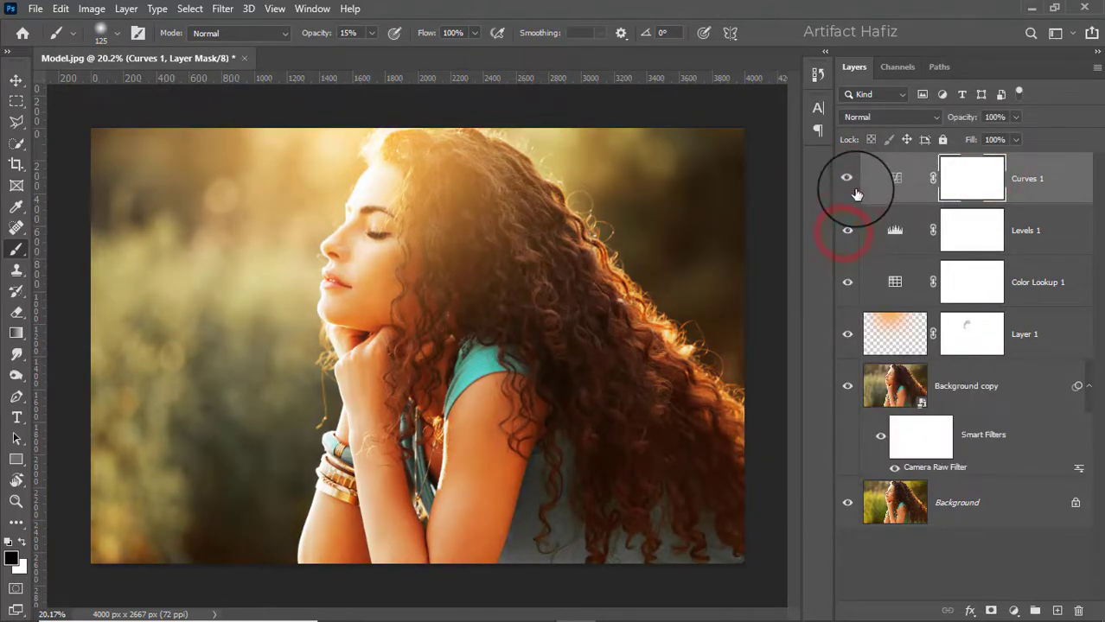
left_click(1026, 164)
left_click(1016, 117)
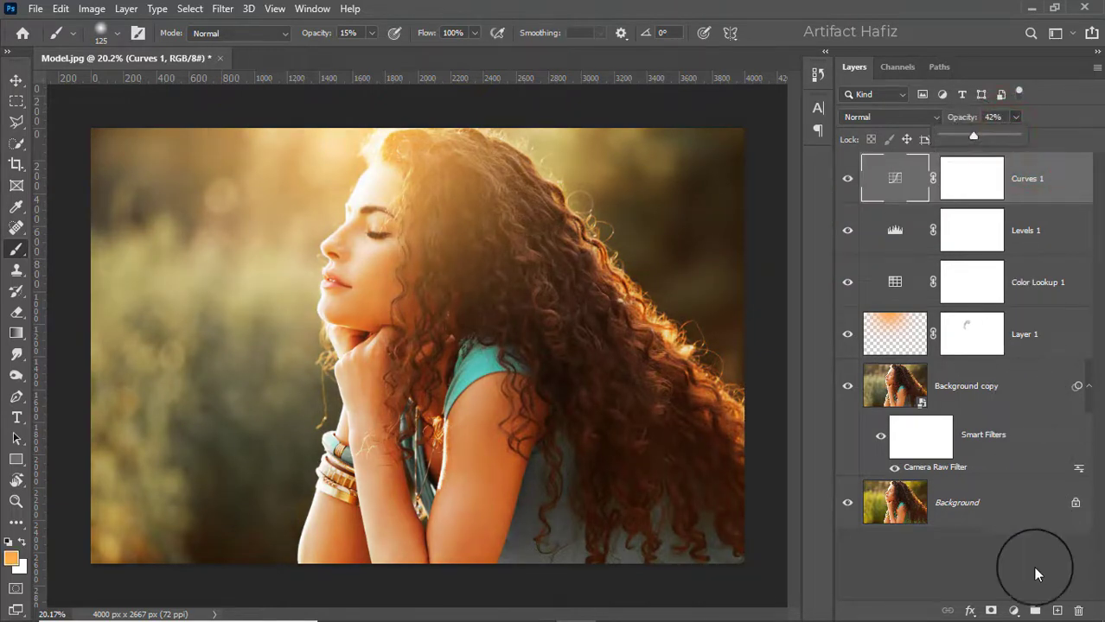
Stamp all visible layers into a new layer at the top of the stack and convert it for smart filters
left_click(1012, 610)
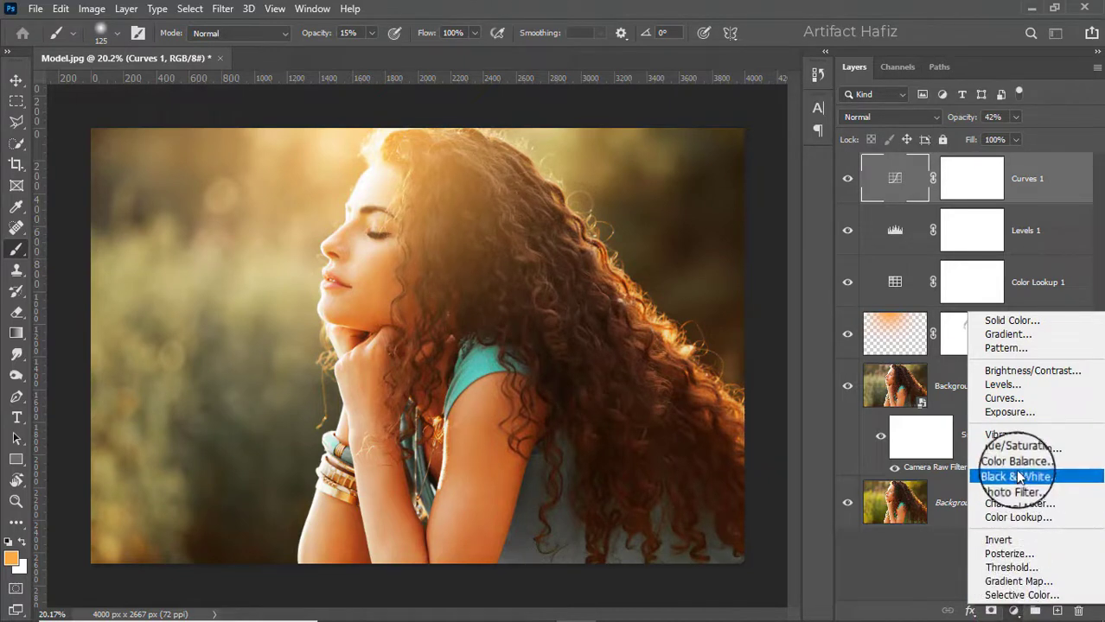
left_click(1011, 610)
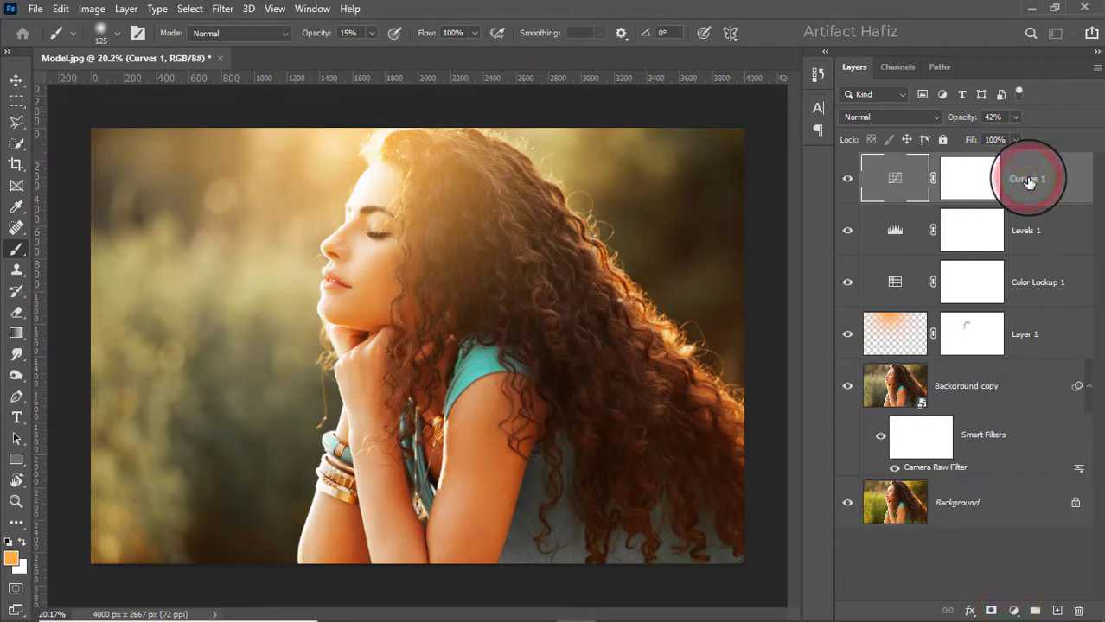
key("ctrl+alt+shift+e")
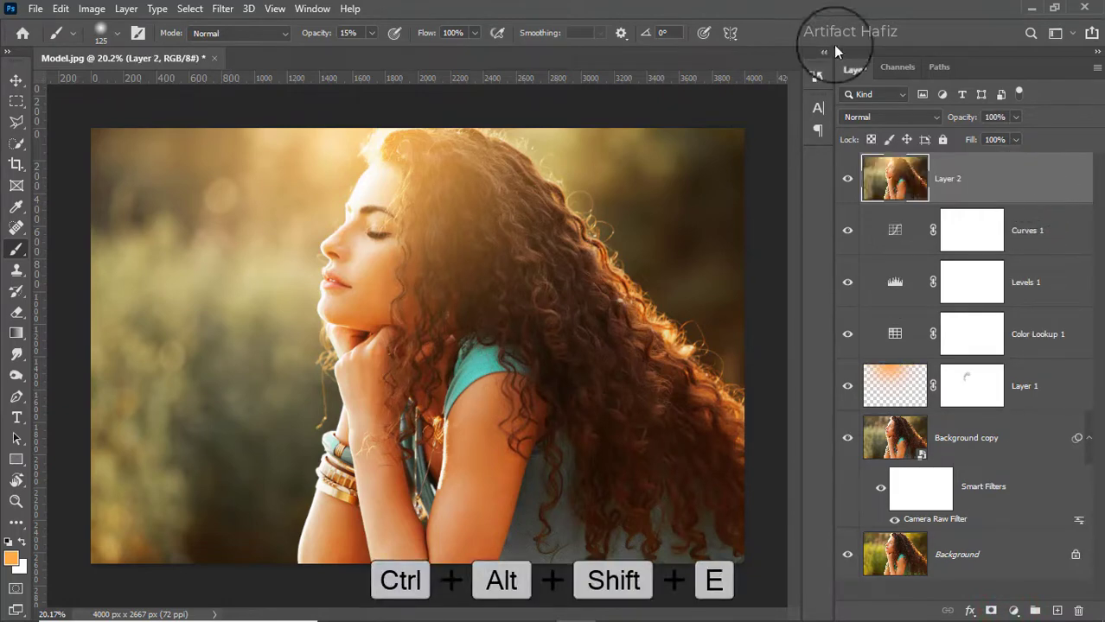
left_click(232, 8)
left_click(268, 49)
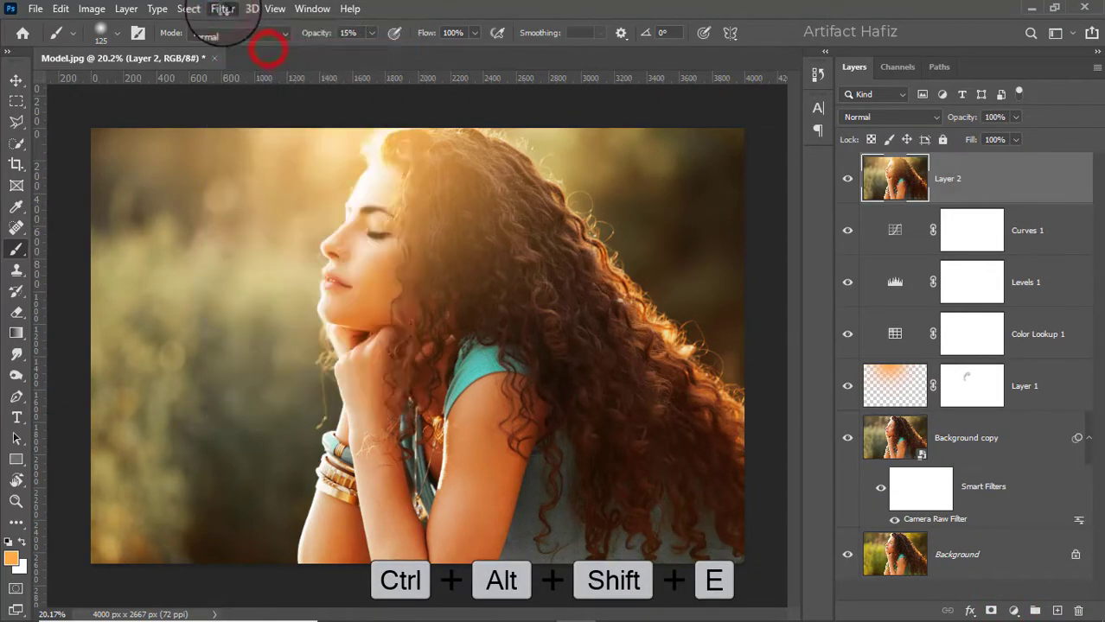
Start the Camera Raw Filter on the stamped layer and set Highlights -55, Shadows +16, Whites +23 and Blacks -16
left_click(223, 8)
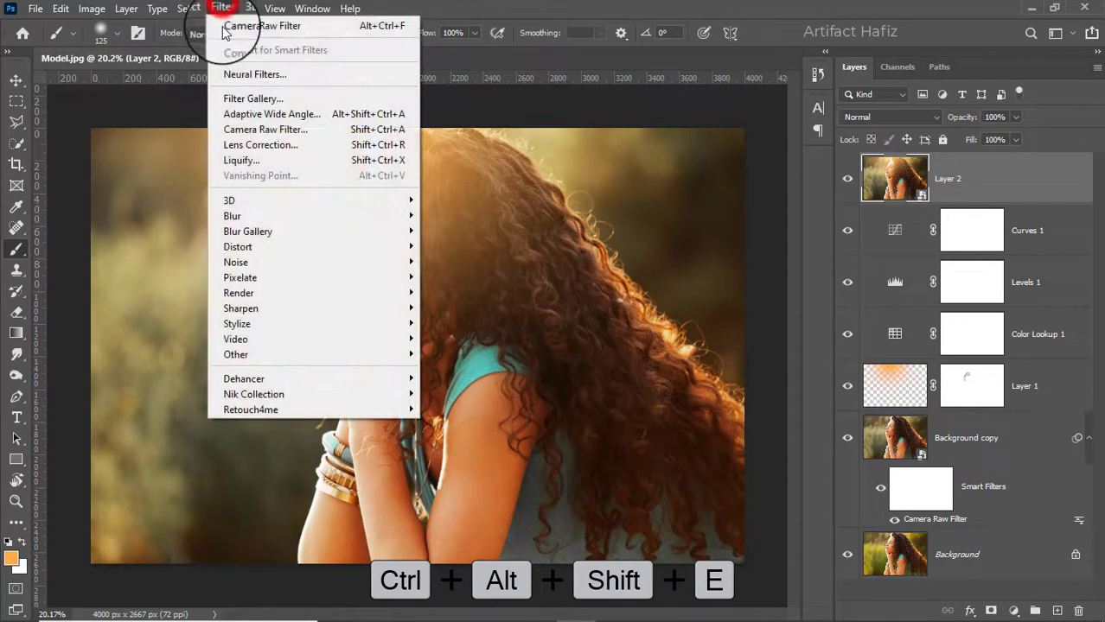
left_click(259, 127)
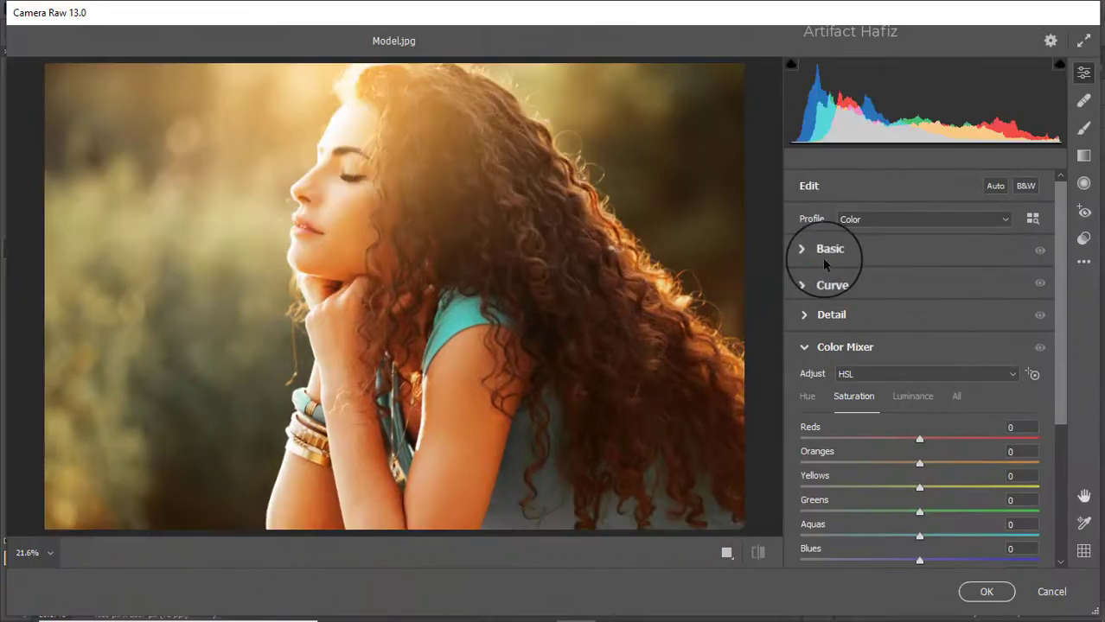
left_click(816, 256)
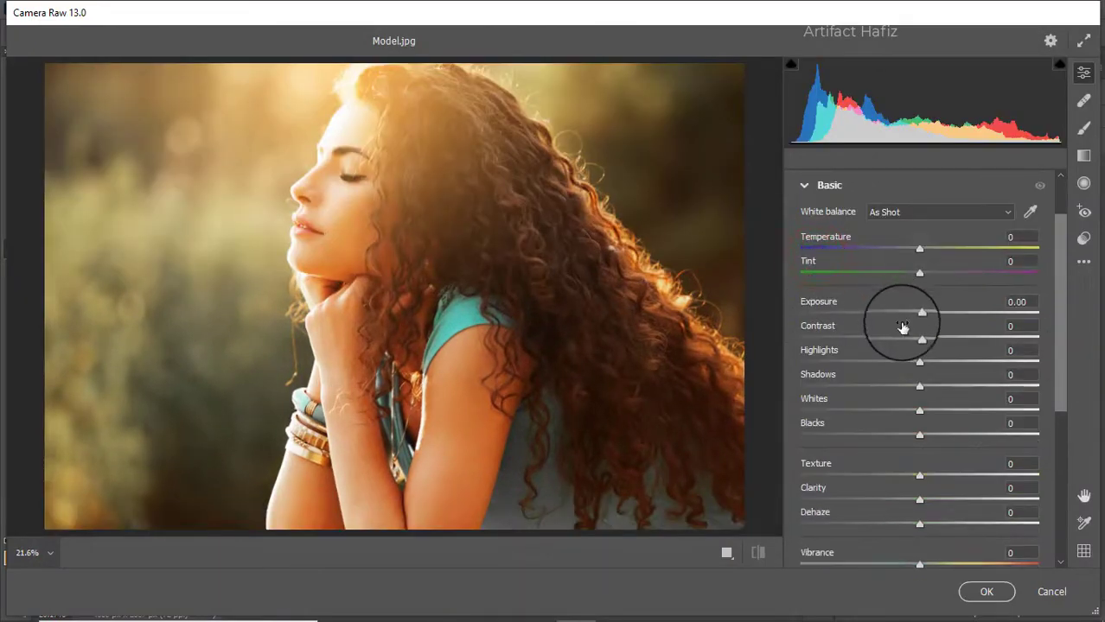
left_click_drag(914, 365, 851, 364)
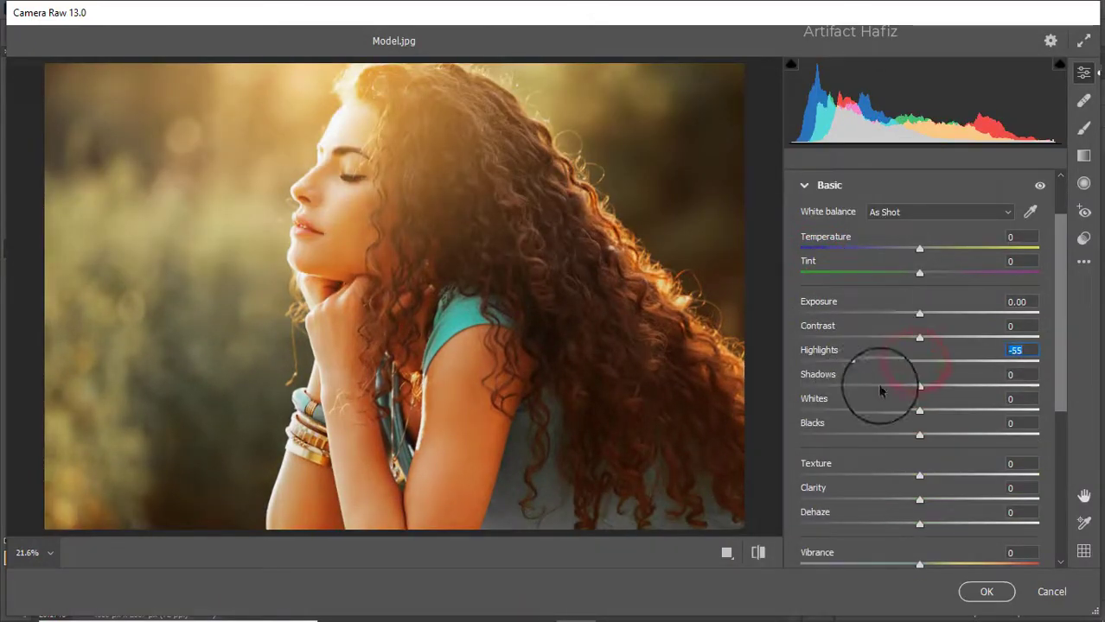
left_click_drag(919, 411, 942, 392)
left_click_drag(919, 435, 902, 434)
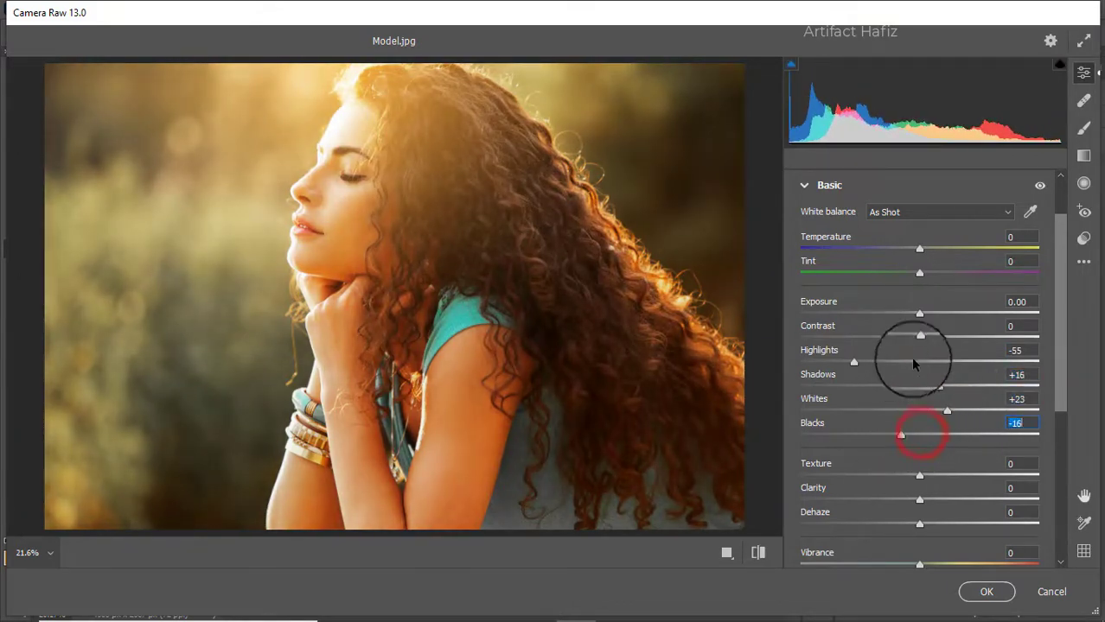
Set Texture to +3, Clarity to +3, Dehaze to +12, Vibrance to +12 and Saturation to -6
left_click(919, 476)
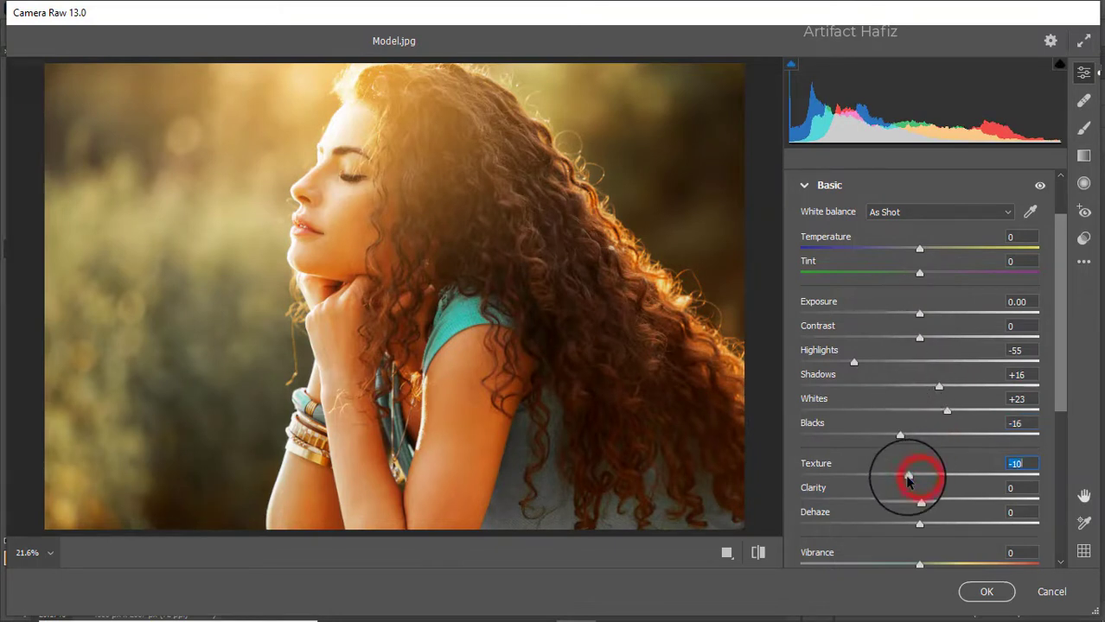
left_click_drag(918, 501, 931, 523)
scroll(923, 466, "down", 4)
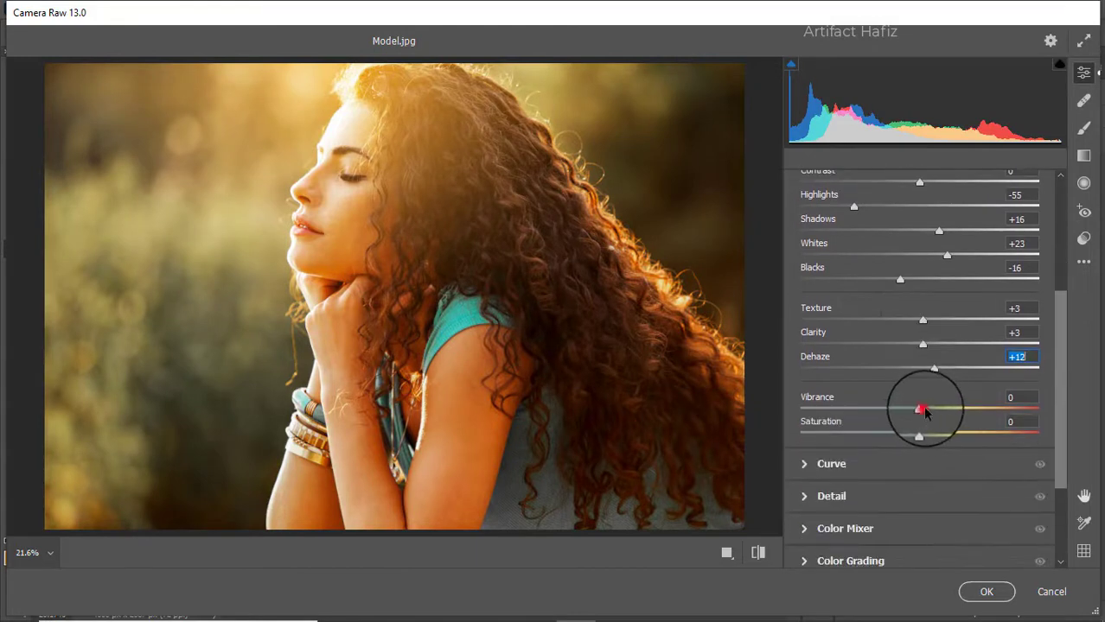
left_click_drag(924, 413, 905, 437)
scroll(887, 387, "down", 3)
scroll(890, 386, "up", 2)
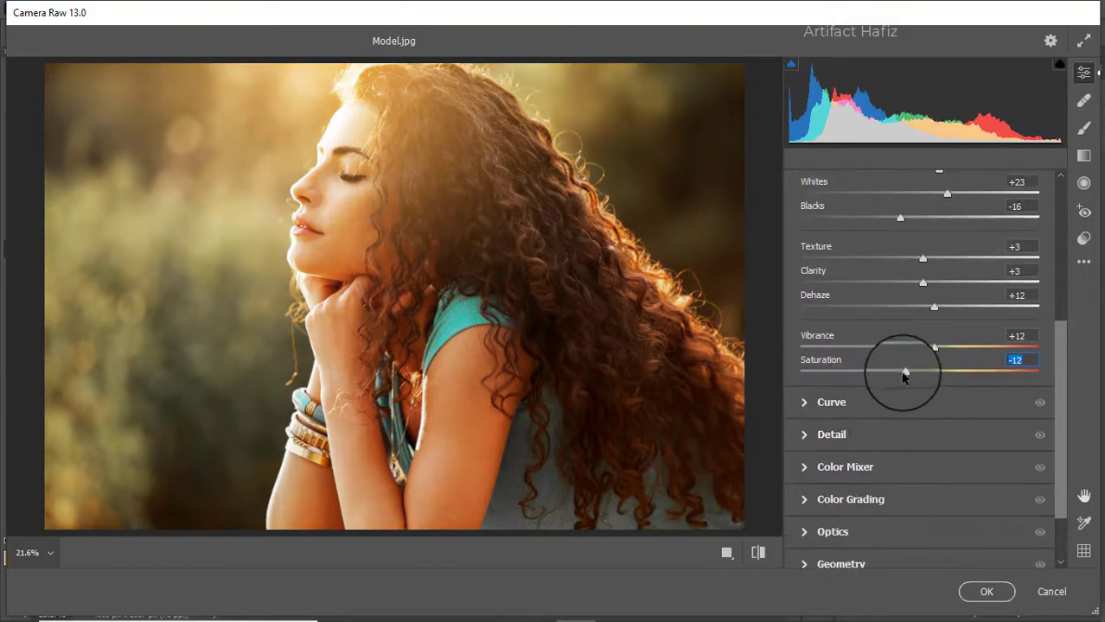
left_click_drag(904, 372, 912, 371)
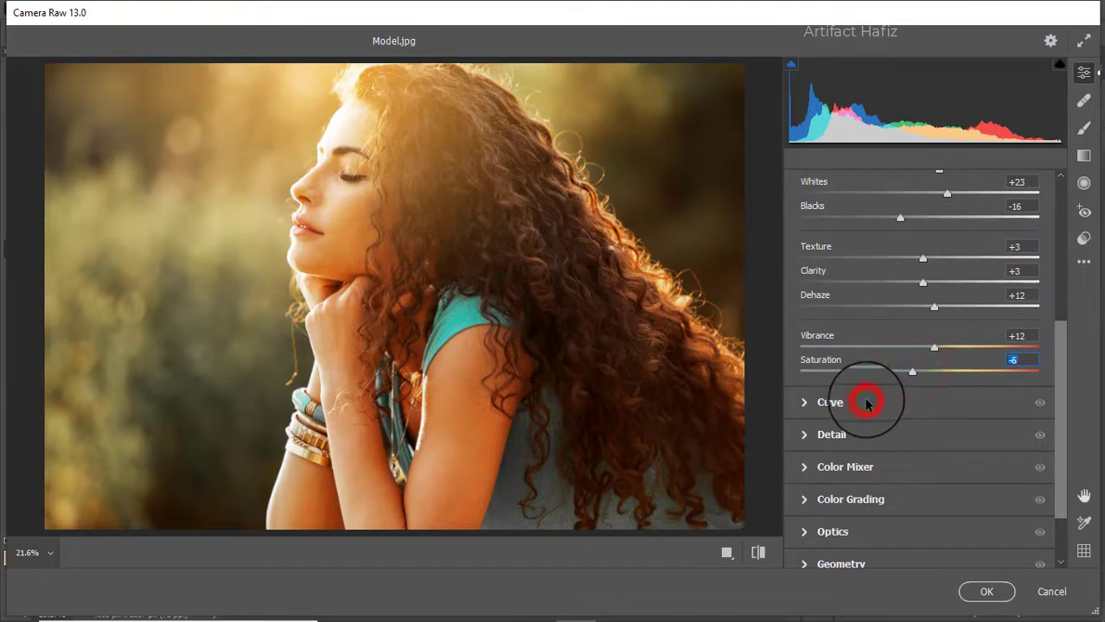
Lift the black point of the blue channel's point curve to output 12 at input 0
left_click(867, 402)
left_click(951, 253)
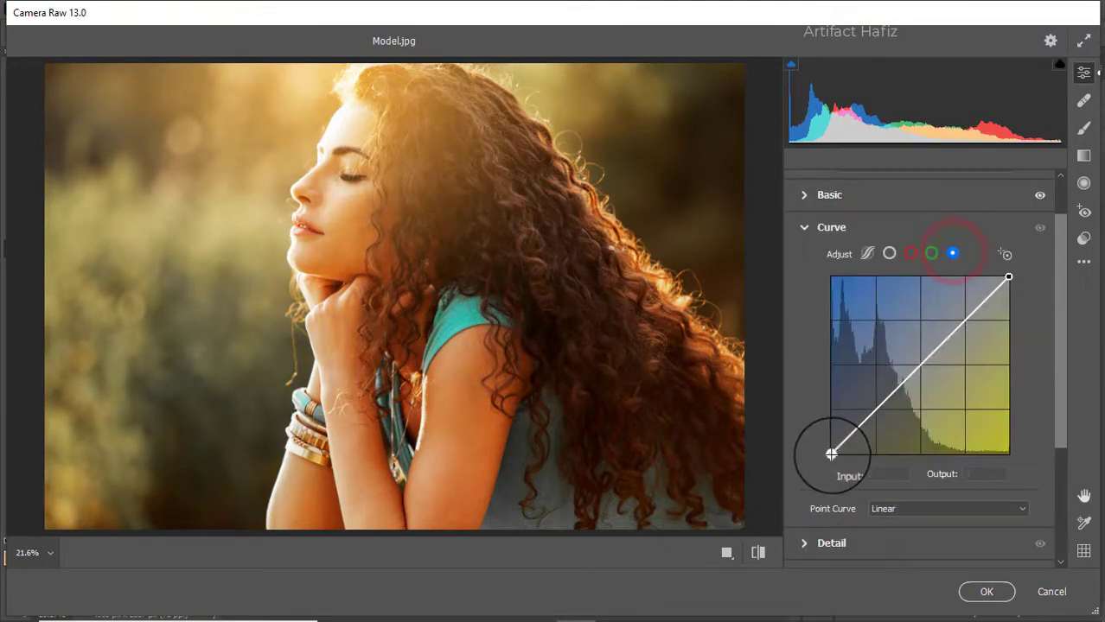
left_click_drag(830, 454, 830, 447)
Set the detail adjustments to Sharpening 8, Noise Reduction 4 and Color Noise Reduction 14
scroll(895, 430, "down", 3)
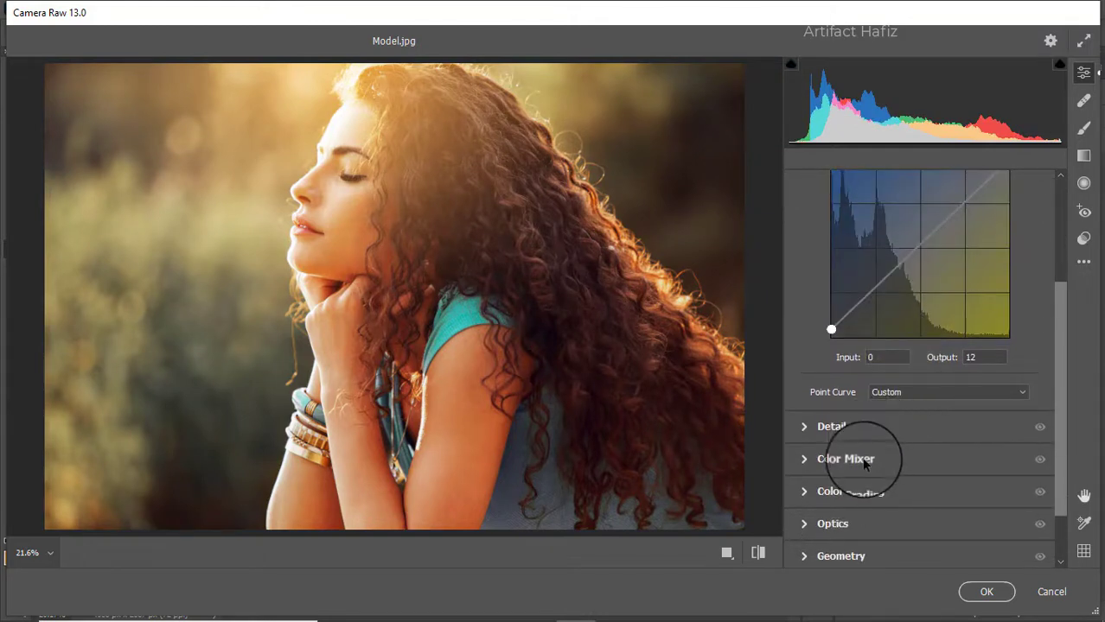
left_click(858, 421)
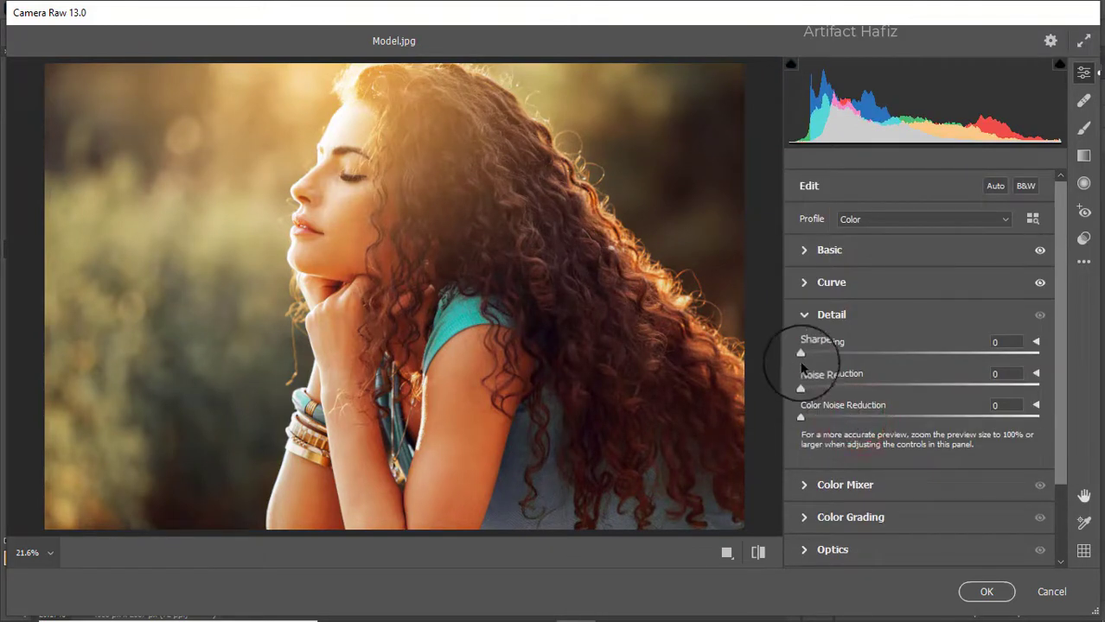
left_click(804, 351)
left_click(812, 353)
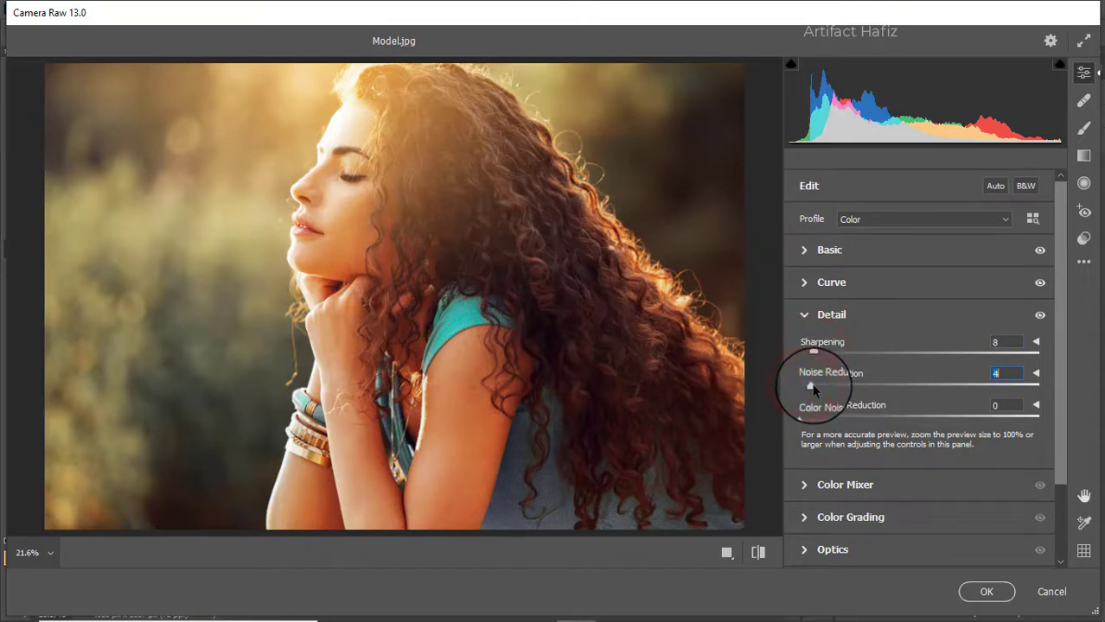
left_click_drag(804, 419, 831, 420)
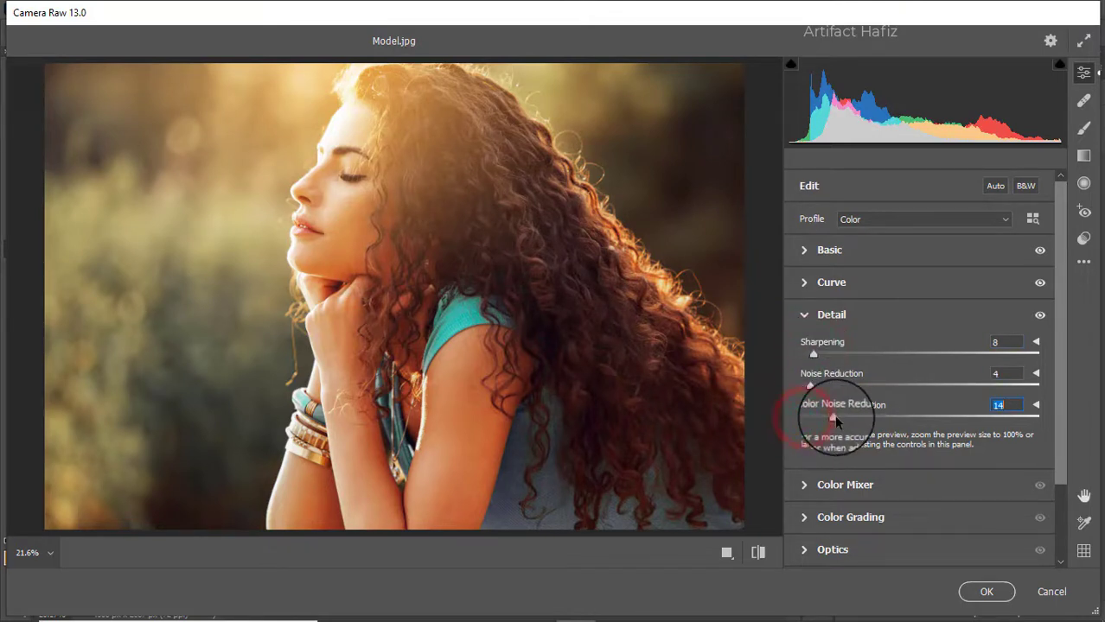
Set the Color Mixer's HSL saturation to Oranges -23, Yellows -8, Aquas +10 and Blues +10
left_click(822, 486)
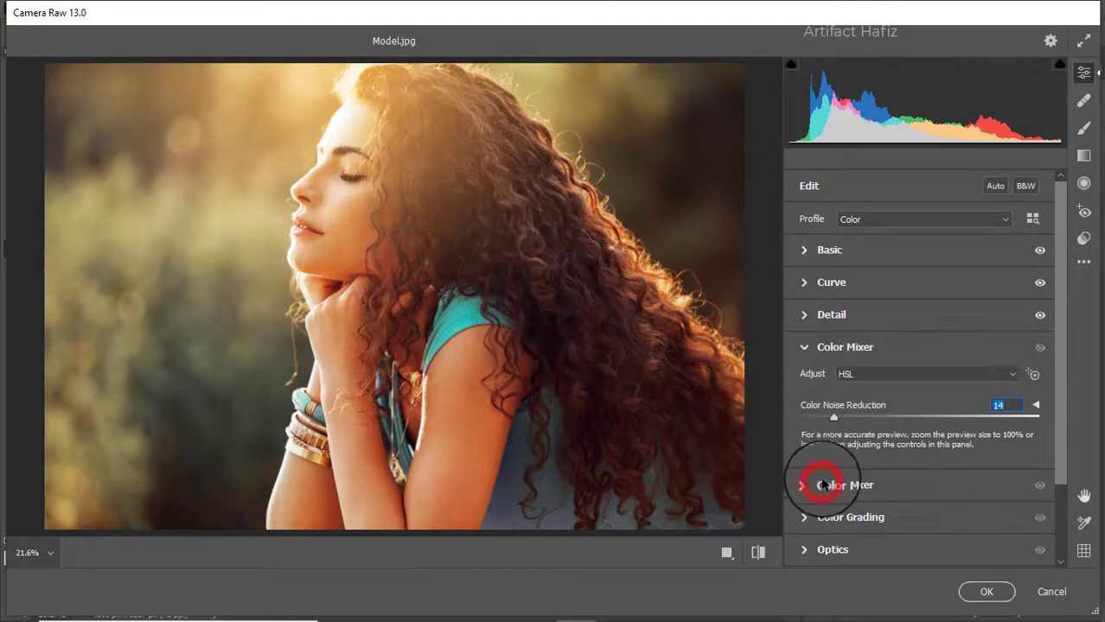
left_click(854, 289)
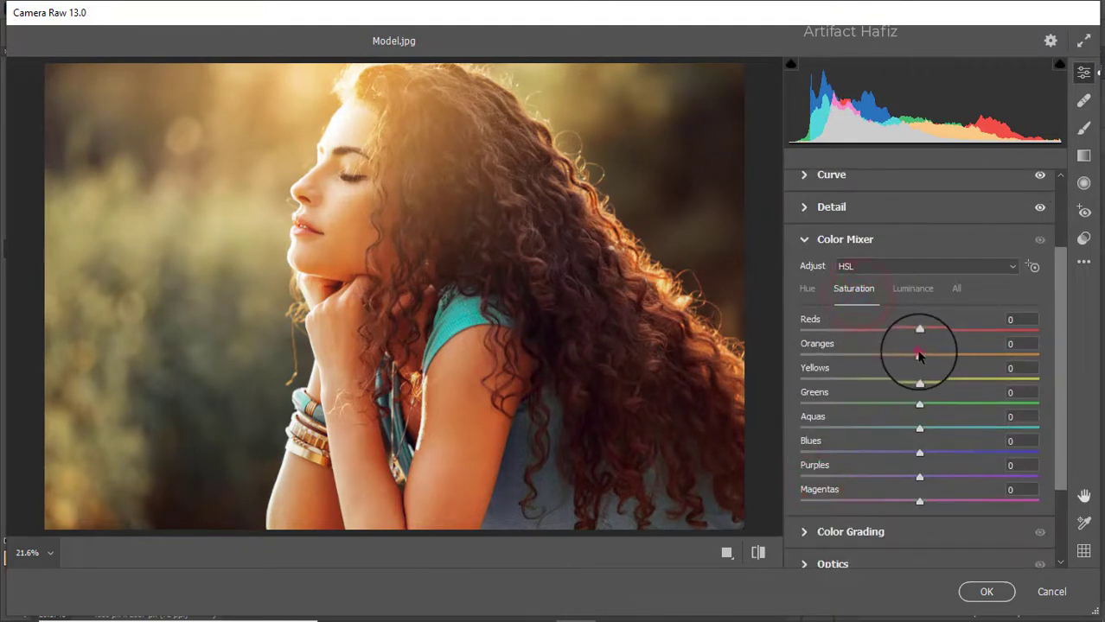
left_click_drag(919, 355, 884, 381)
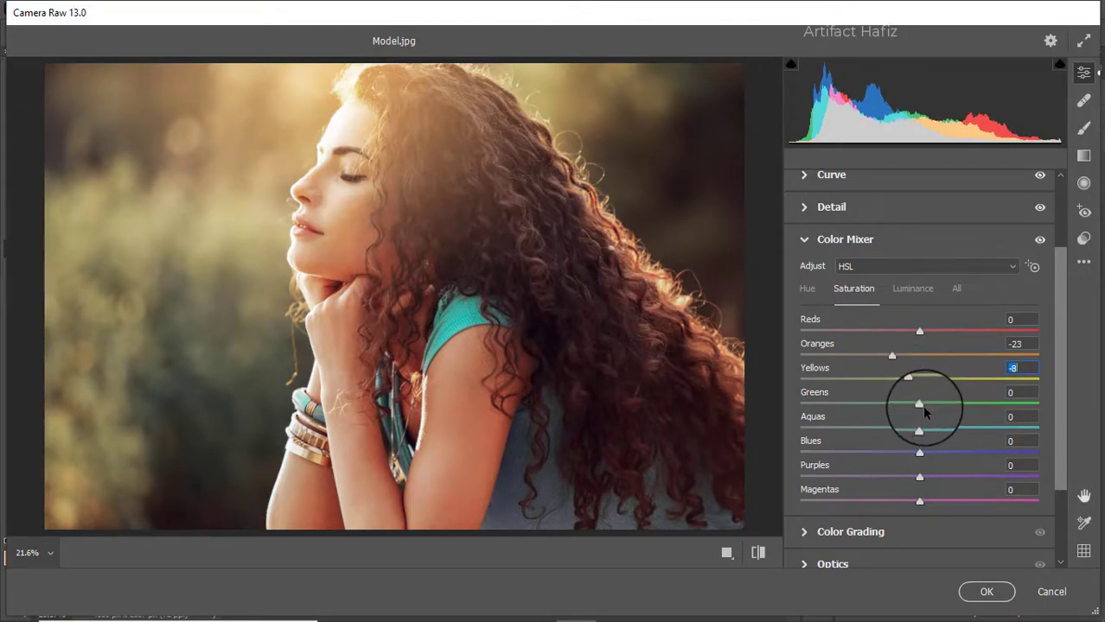
left_click_drag(927, 432, 938, 456)
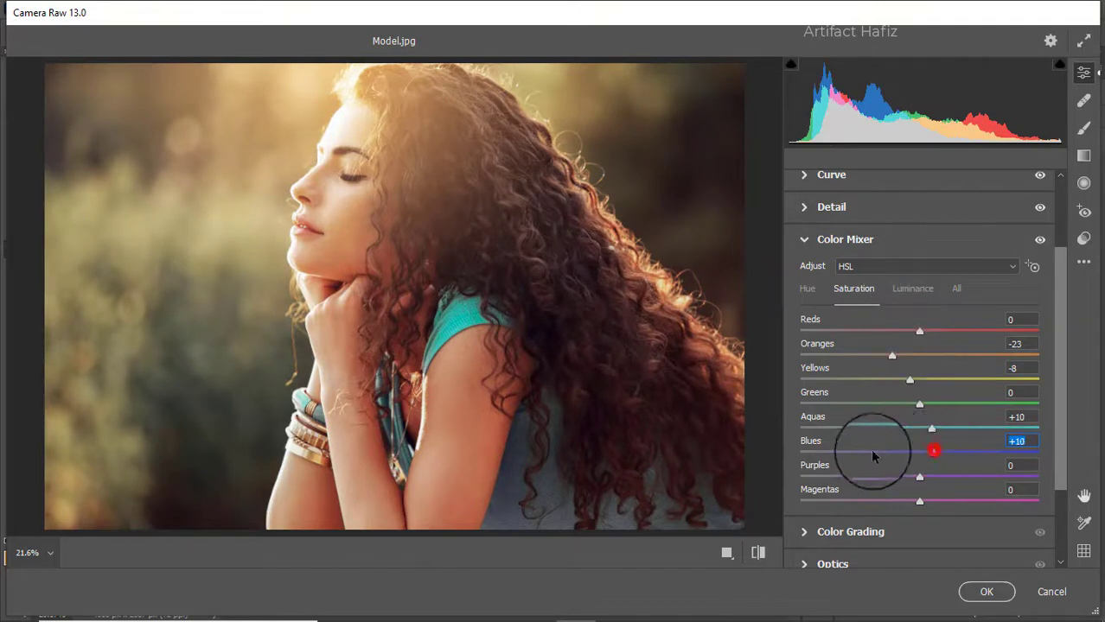
Set the Color Mixer's HSL saturation to Aquas -26 and Blues +12, and the Oranges luminance to +6
left_click_drag(847, 458, 890, 433)
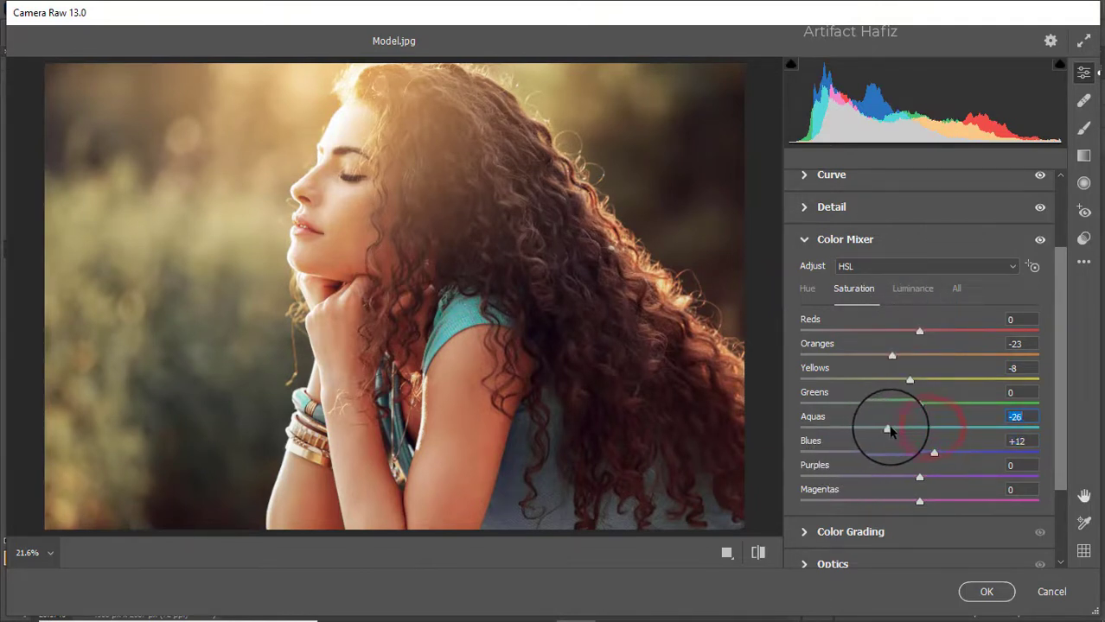
left_click(915, 290)
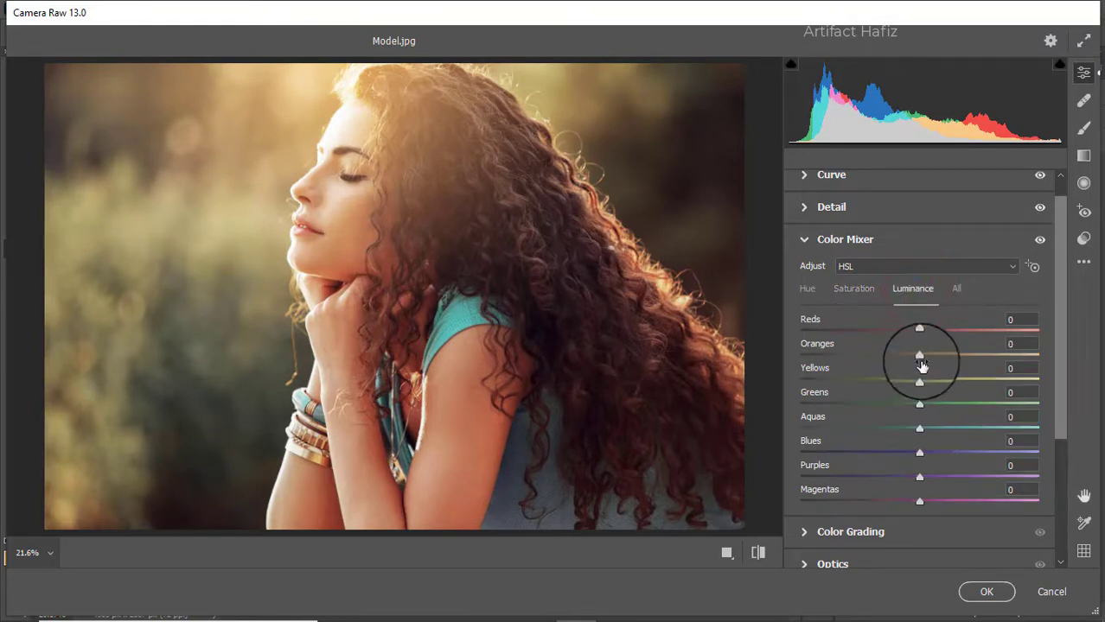
mouse_move(919, 358)
left_mouse_down()
mouse_move(957, 353)
mouse_move(928, 358)
left_mouse_up()
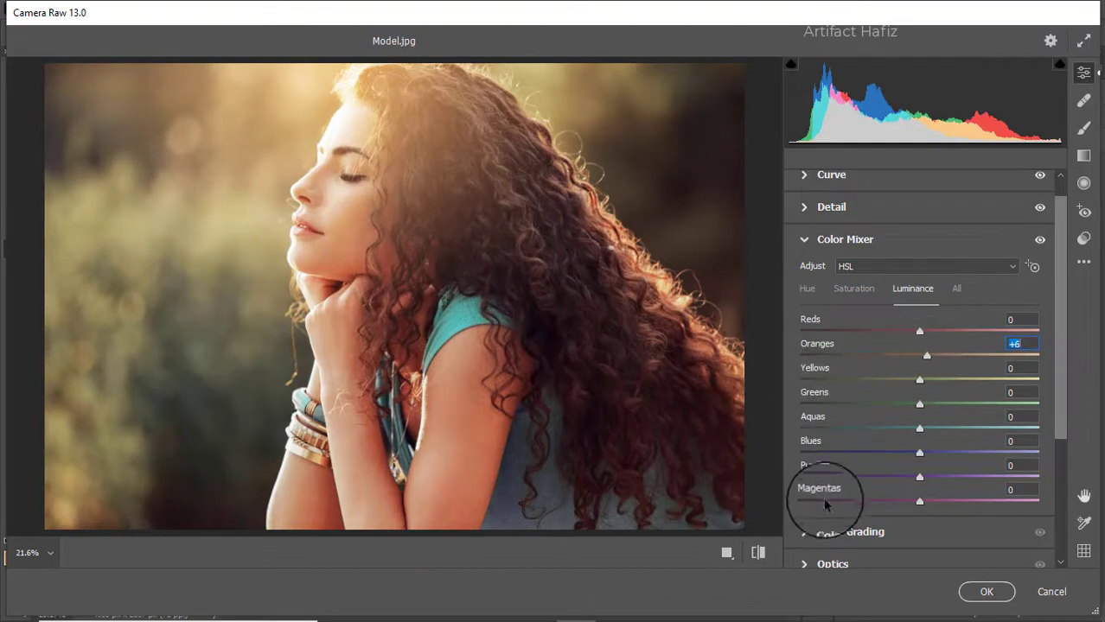
Color grade the photo with a faint blue tint in the midtones and faint teal-green tints in the shadows and highlights
left_click(839, 532)
left_click_drag(865, 430, 838, 375)
left_click_drag(969, 432, 834, 369)
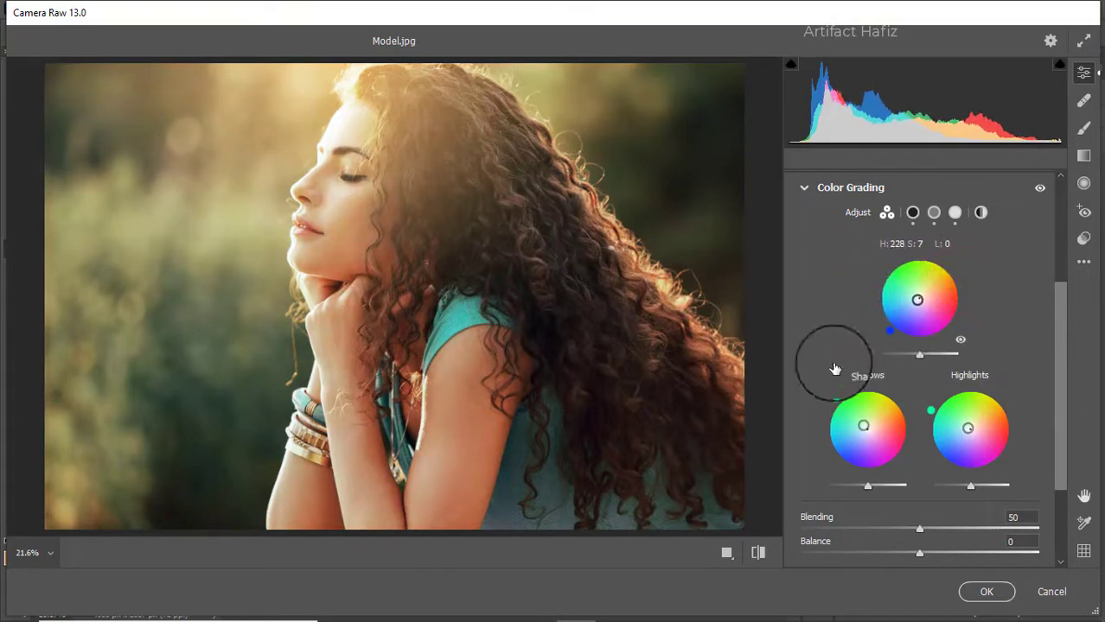
Add a Highlight Priority vignette with Vignetting -6, Feather 77 and Roundness +46
scroll(856, 388, "down", 3)
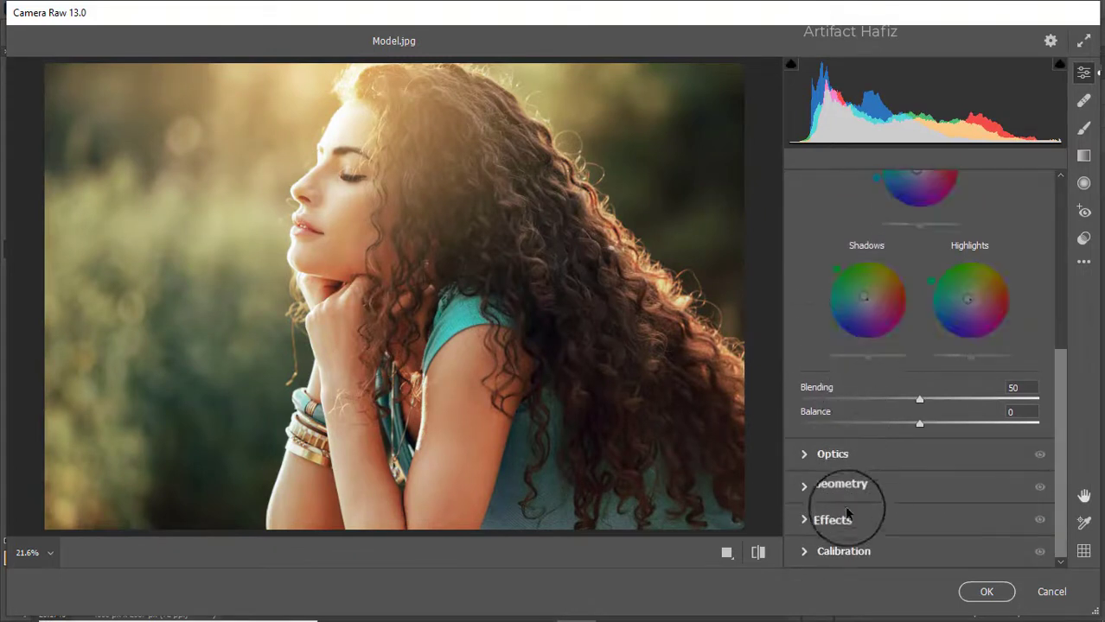
left_click(846, 517)
mouse_move(917, 388)
left_mouse_down()
mouse_move(895, 391)
mouse_move(911, 389)
left_mouse_up()
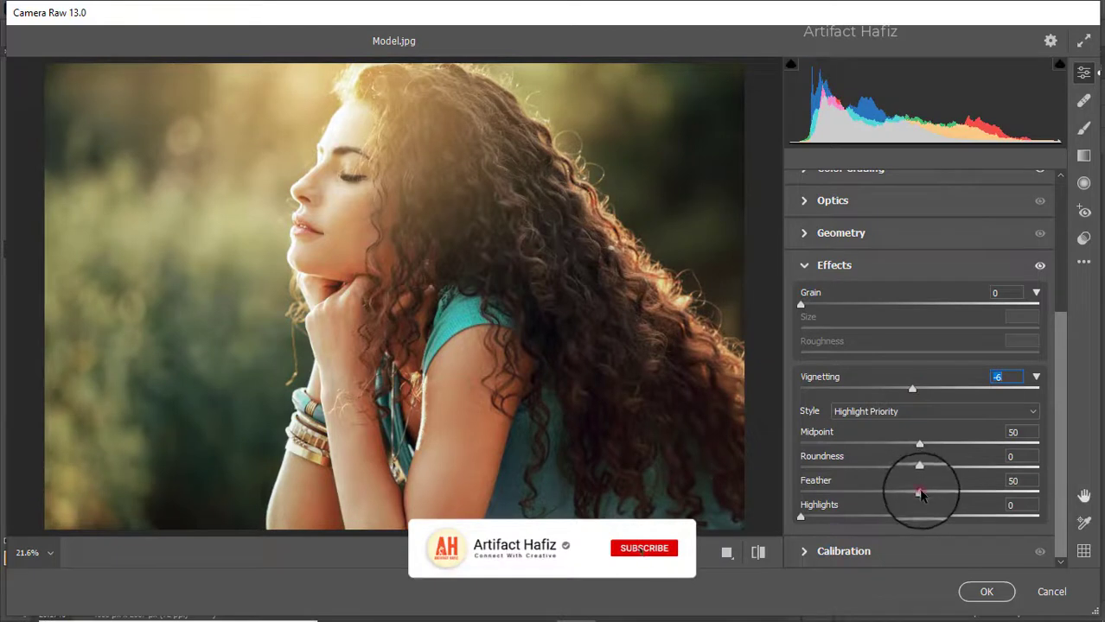
left_click_drag(920, 494, 934, 492)
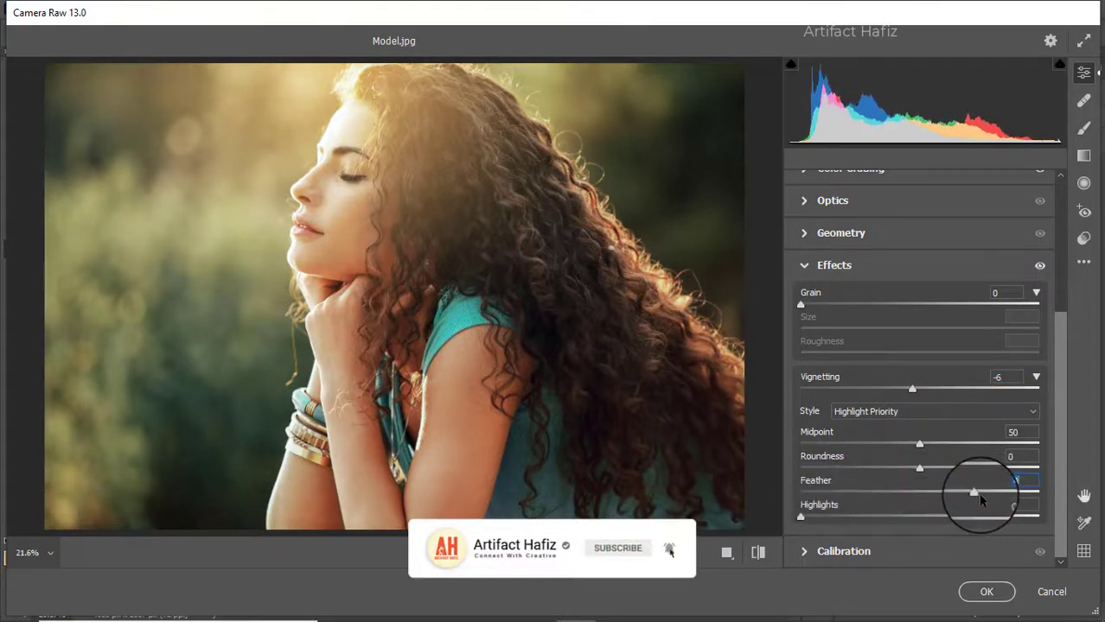
left_click_drag(919, 468, 977, 471)
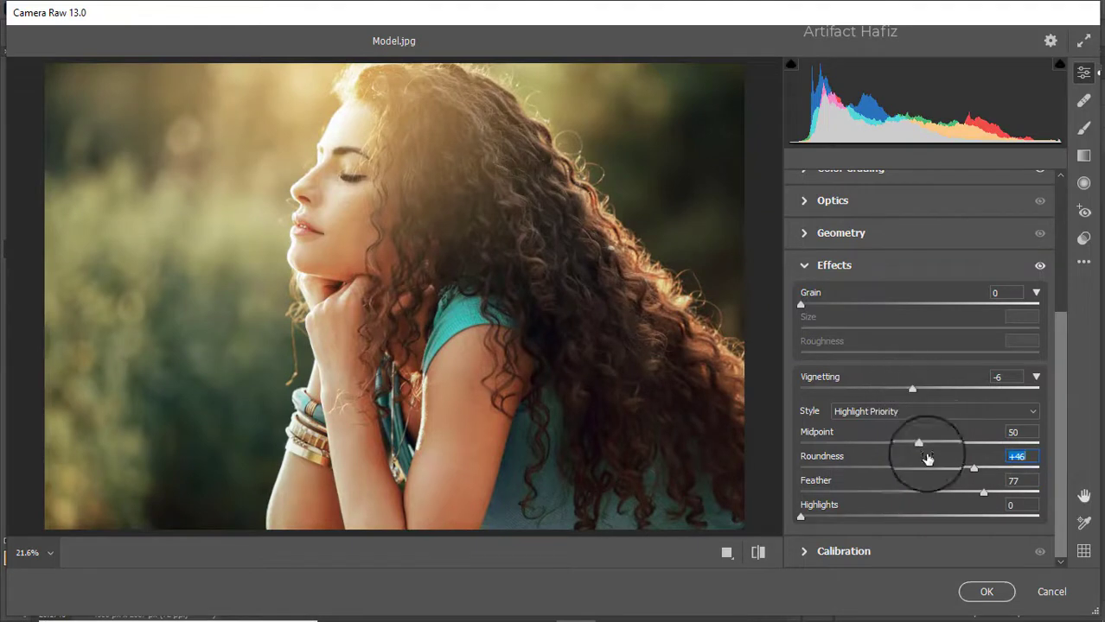
Calibrate the primaries' saturation to Red -22, Green +45 and Blue -13
left_click(837, 546)
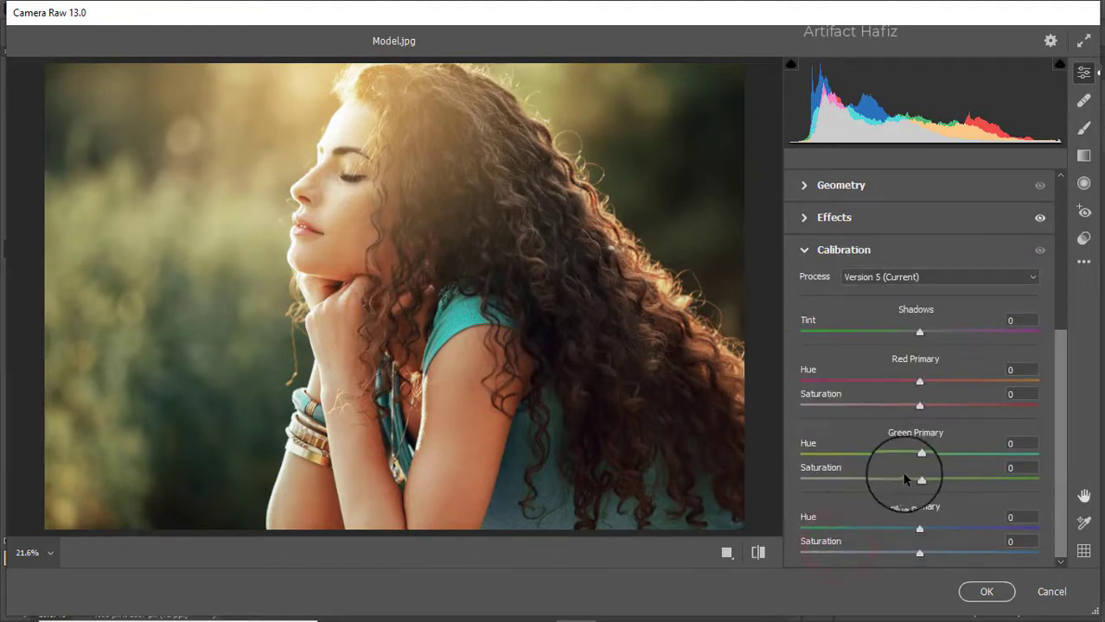
left_click_drag(919, 480, 974, 481)
left_click_drag(919, 405, 904, 416)
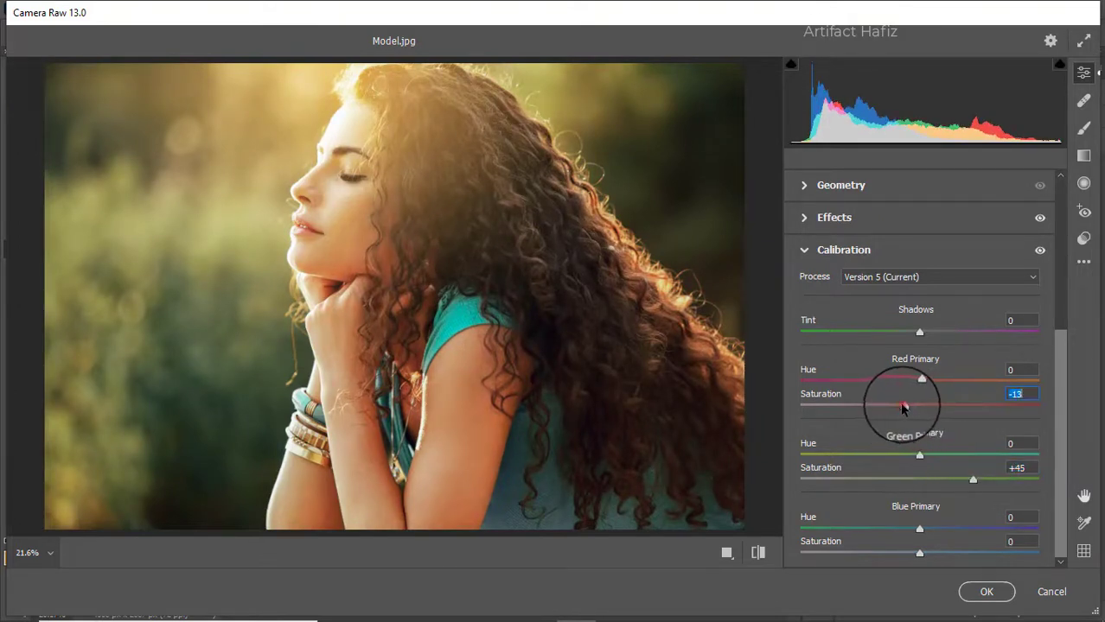
left_click_drag(919, 554, 904, 553)
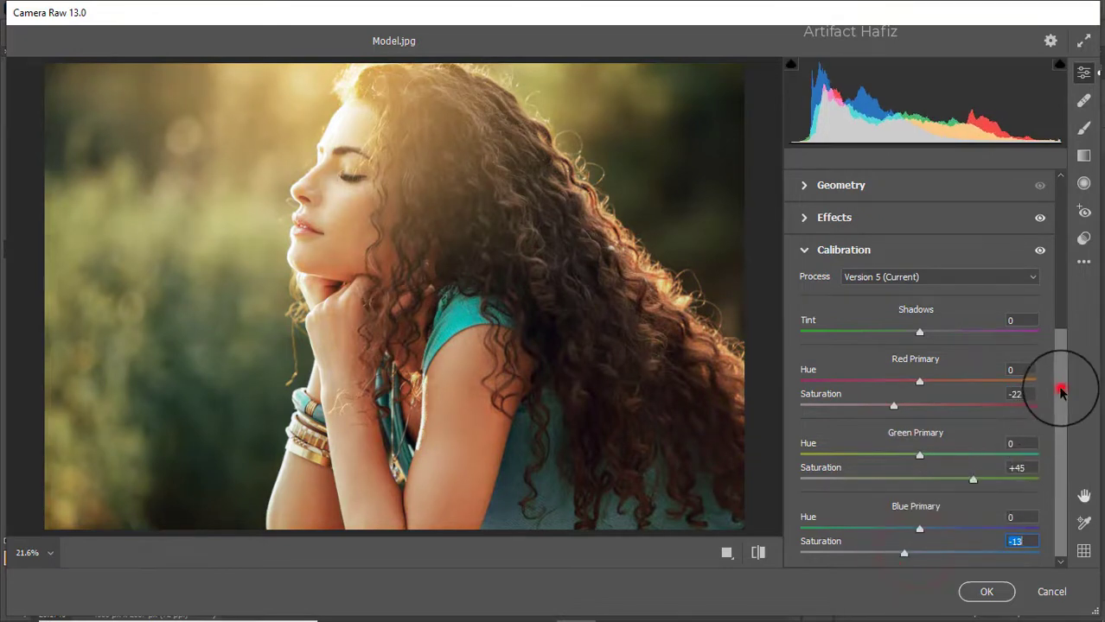
Set the Basic adjustments to Exposure -0.35 and Whites +38, and apply the Camera Raw filter
left_click_drag(1062, 392, 1052, 230)
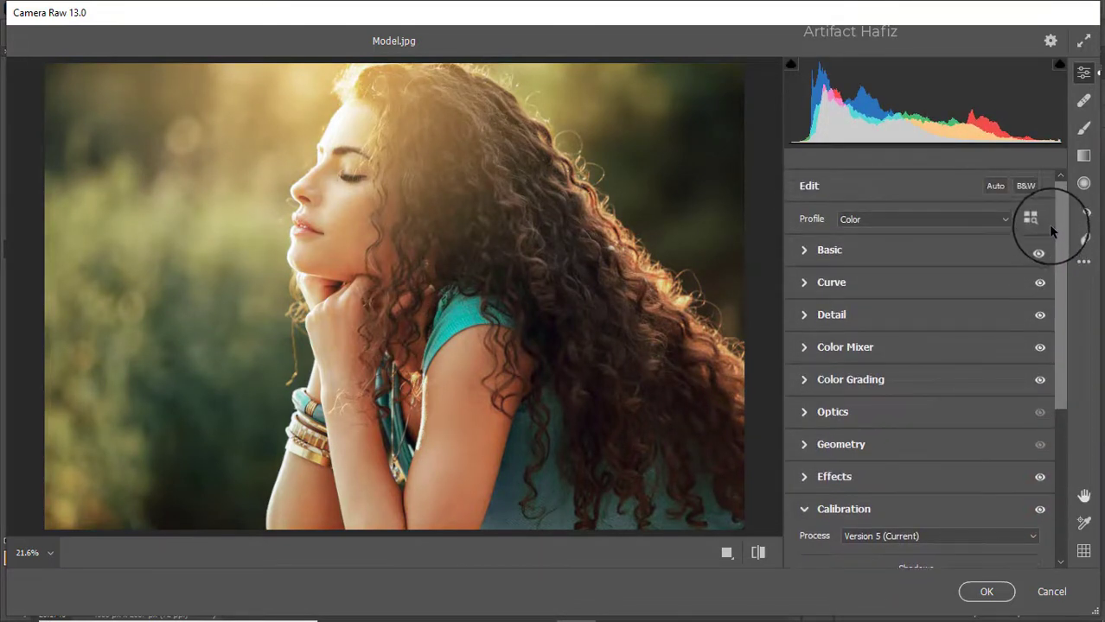
left_click(855, 249)
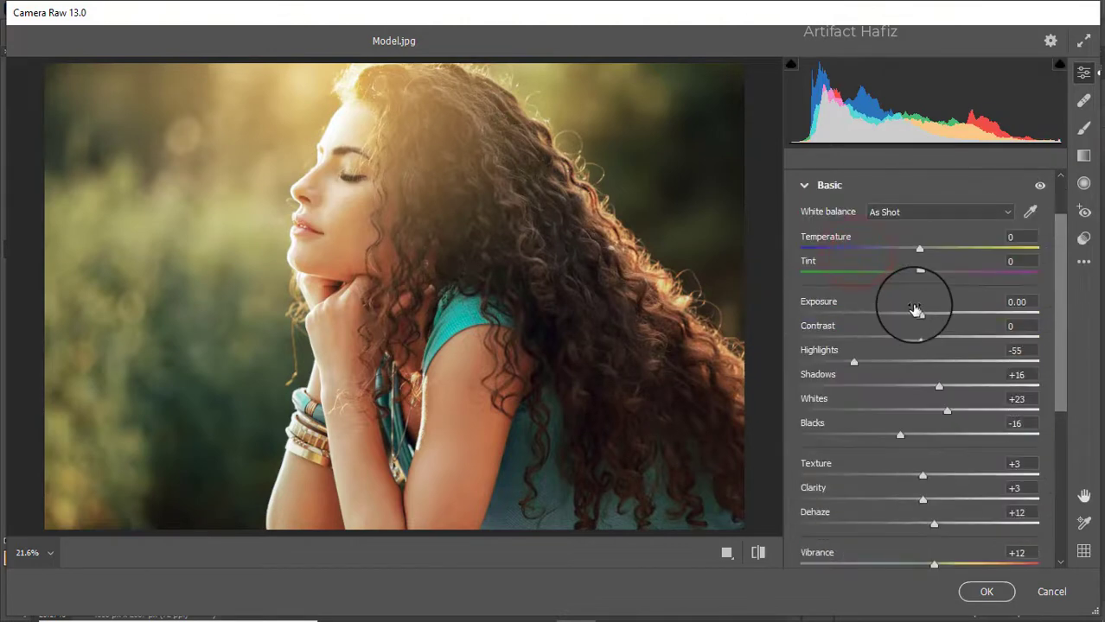
left_click_drag(918, 317, 909, 317)
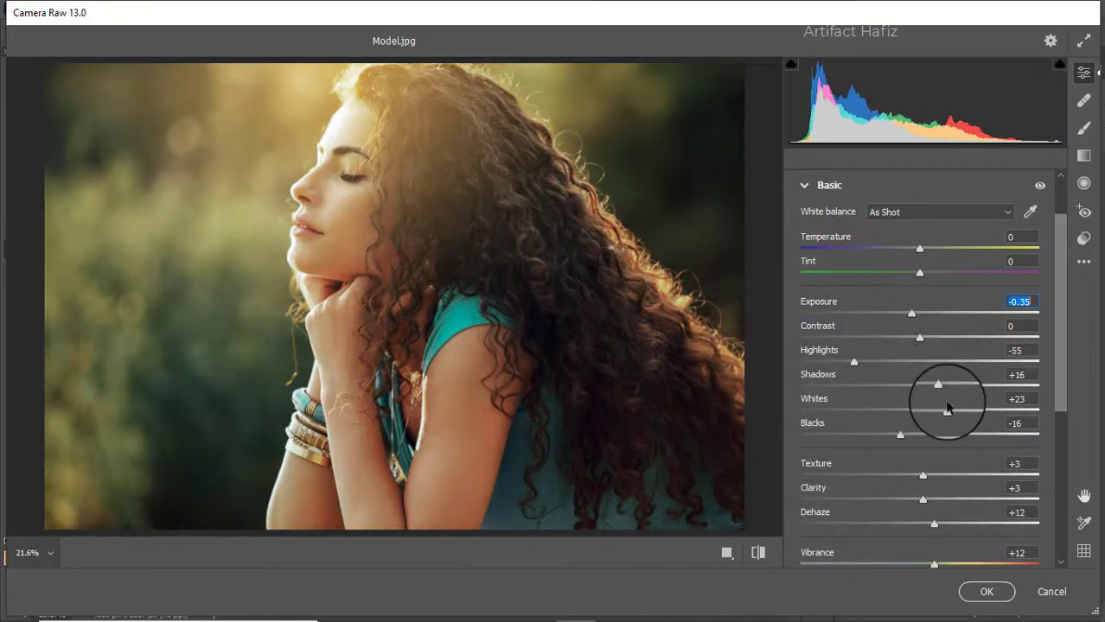
left_click_drag(947, 408, 963, 413)
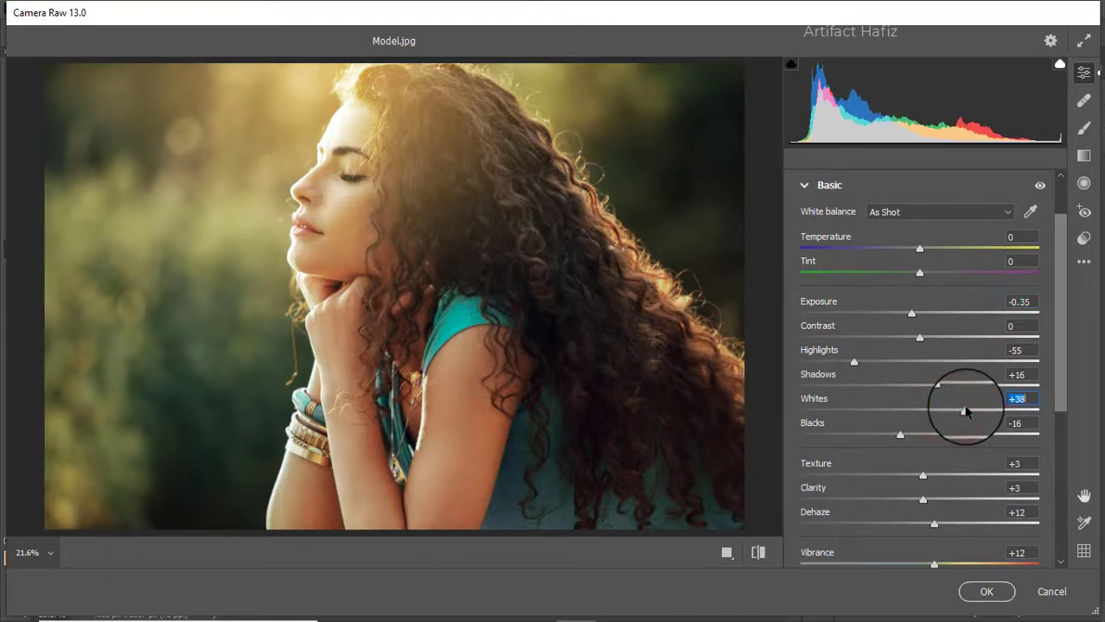
left_click(985, 592)
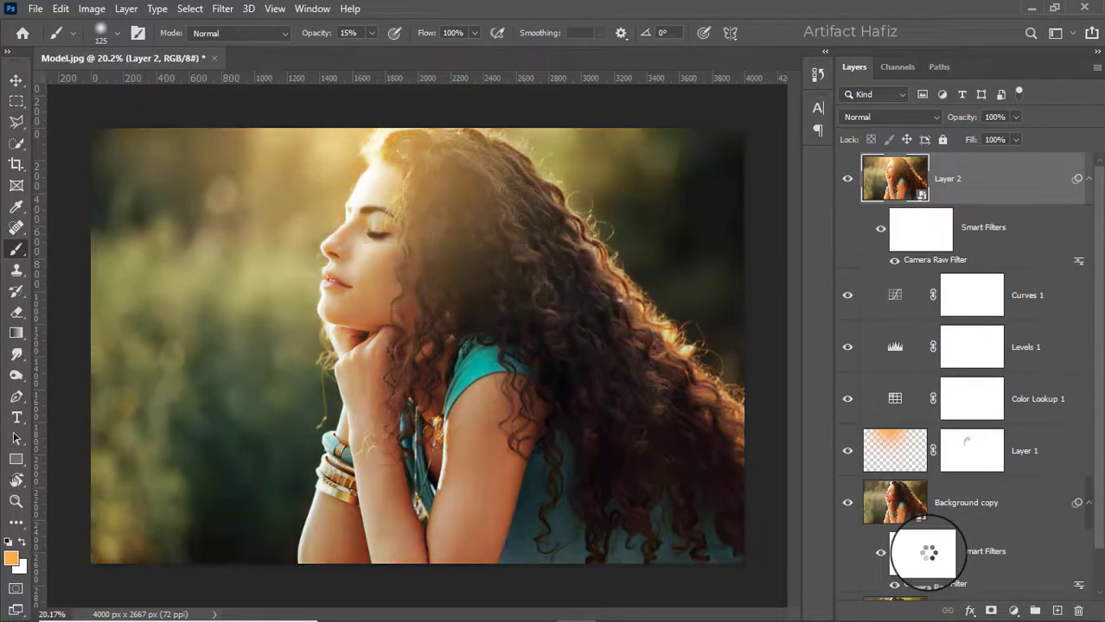
Compare the graded portrait with the original by toggling the visibility of all layers above the Background
scroll(879, 450, "down", 2)
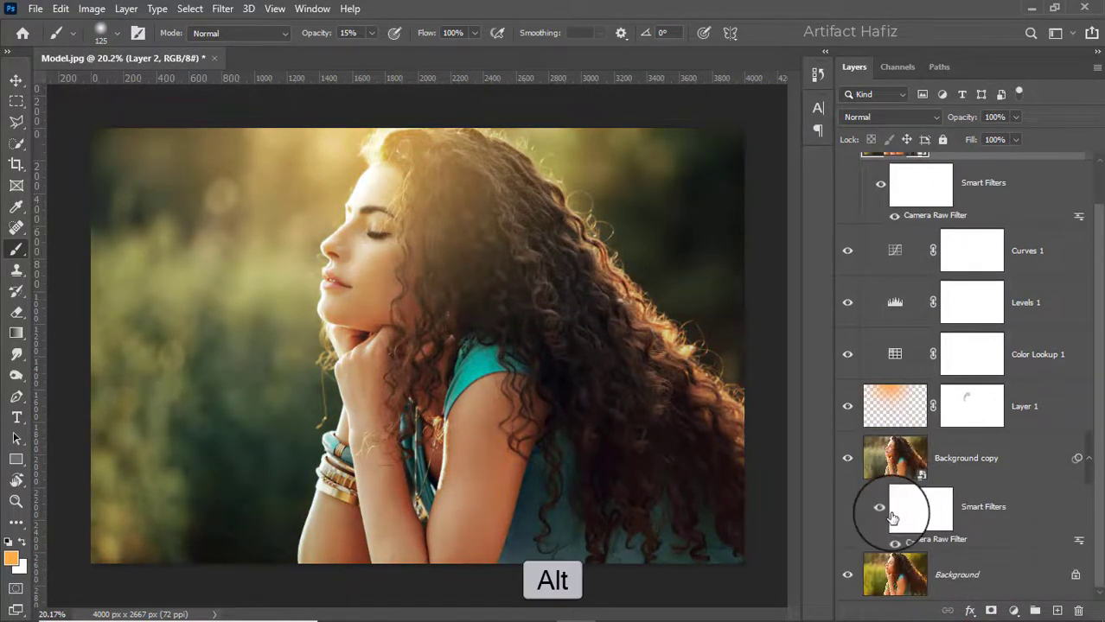
left_click(846, 575, "alt")
left_click(845, 579, "alt")
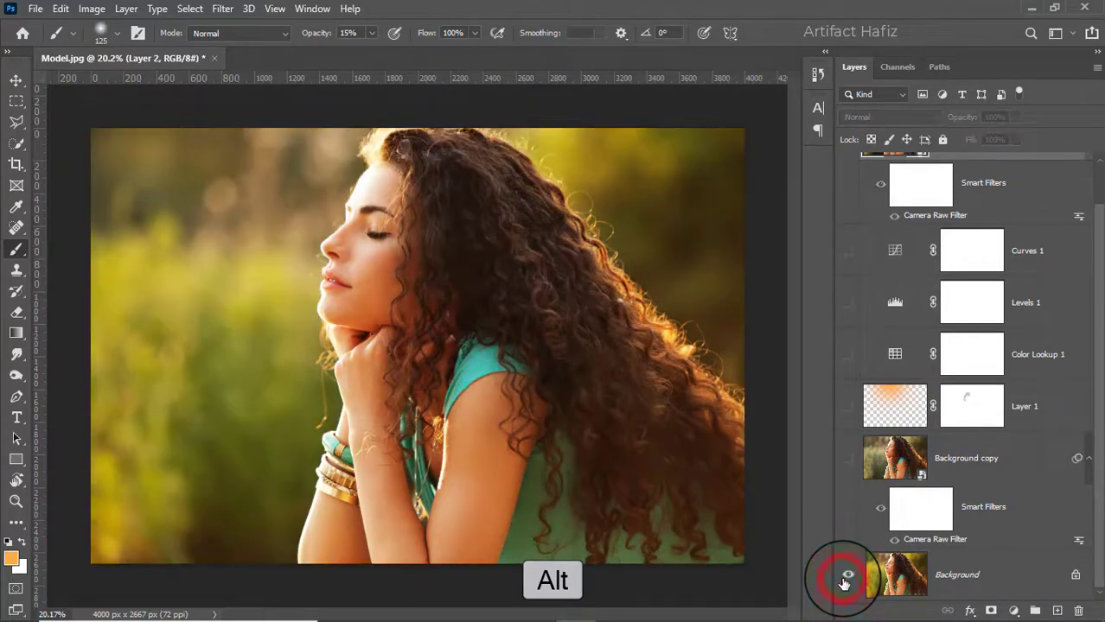
left_click(845, 578, "alt")
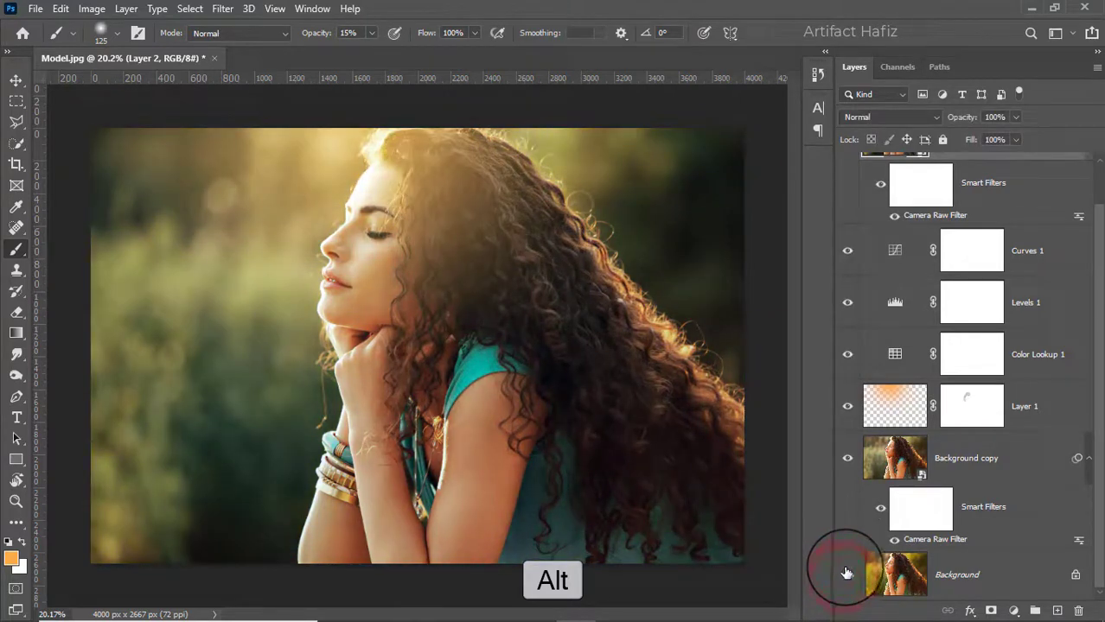